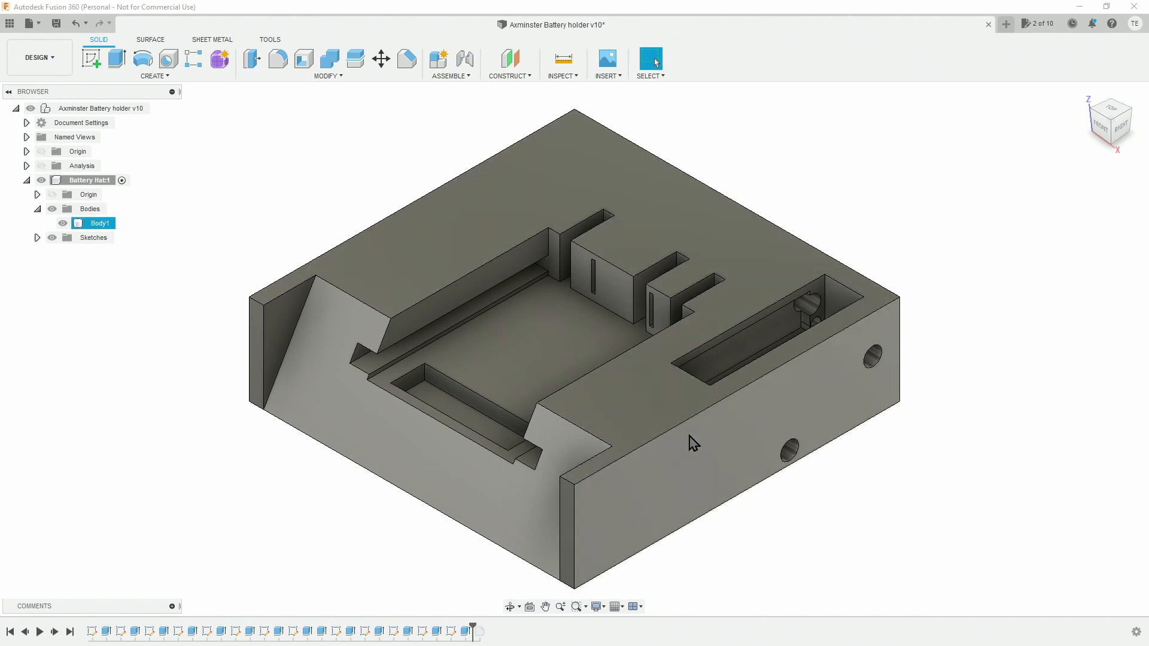
Create a construction plane at -45 degrees through the 90 mm edge between the holder's bottom and back faces
shift+middle_drag(752, 446, 627, 248)
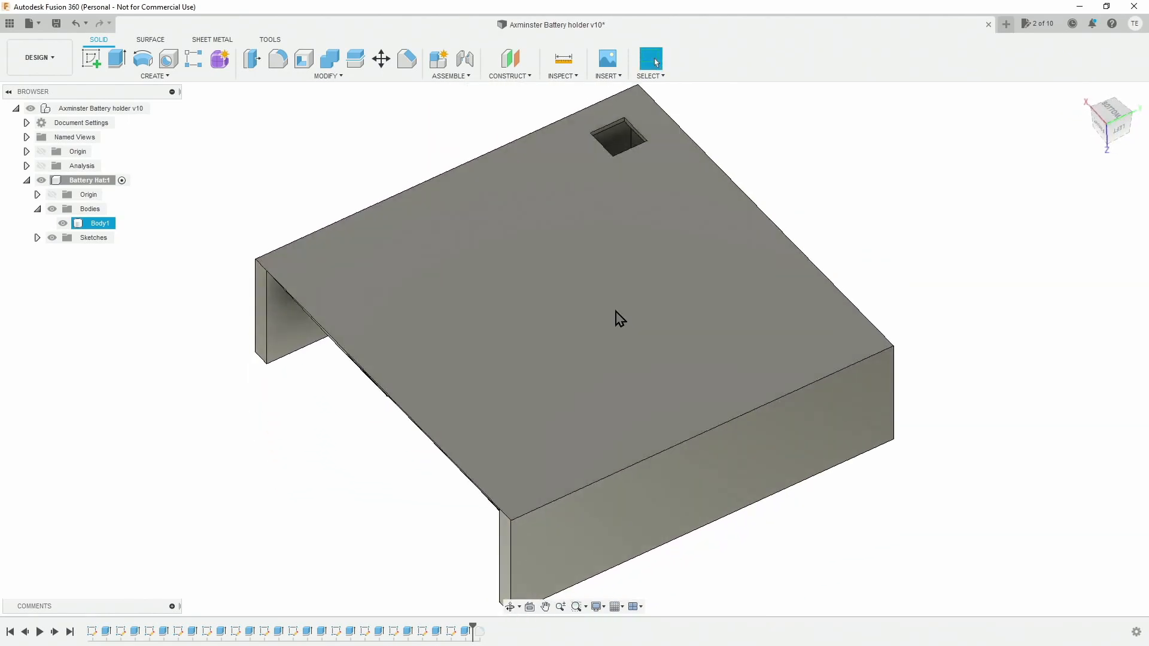
click(529, 77)
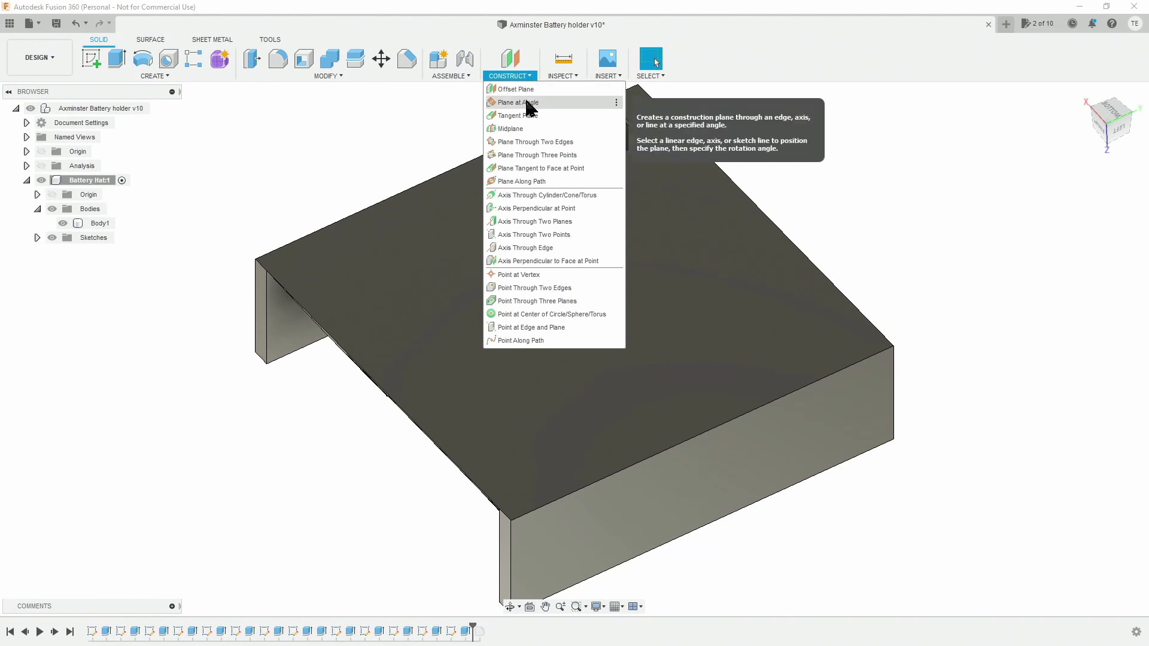
click(518, 102)
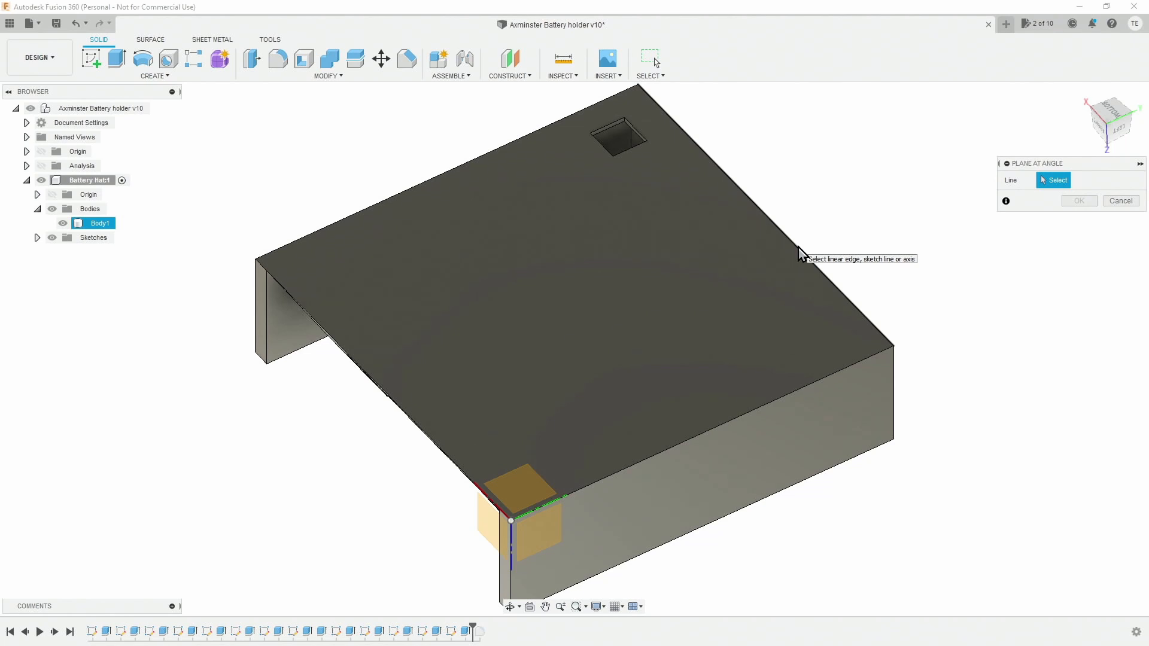
click(798, 247)
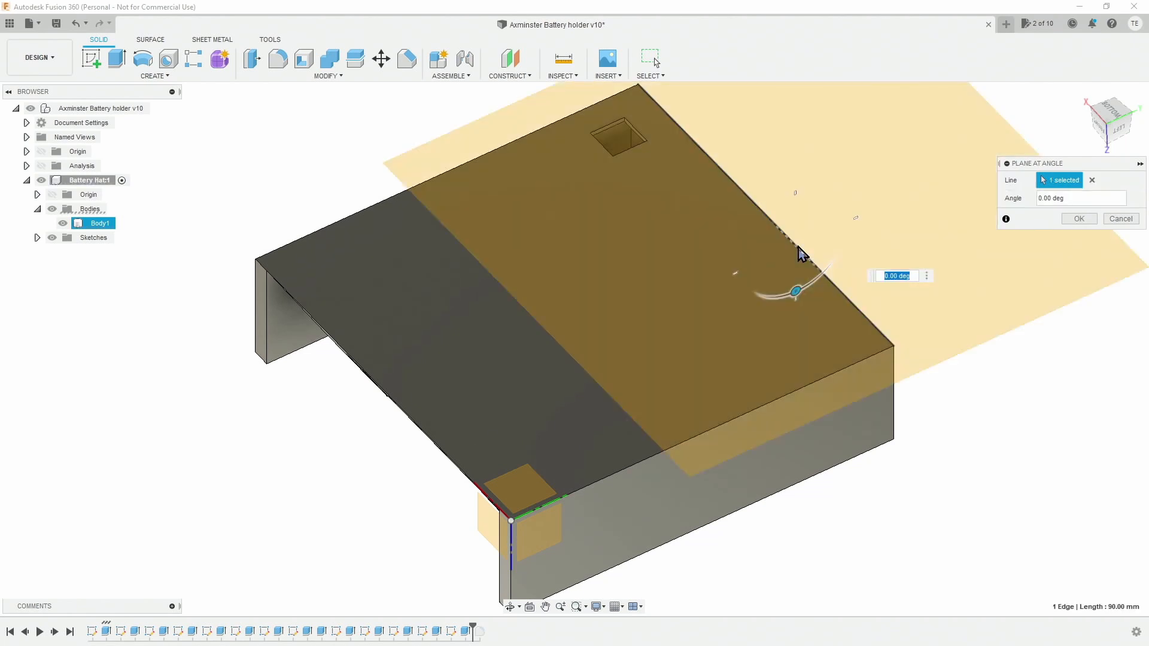
shift+middle_drag(842, 376, 646, 405)
drag(698, 407, 646, 401)
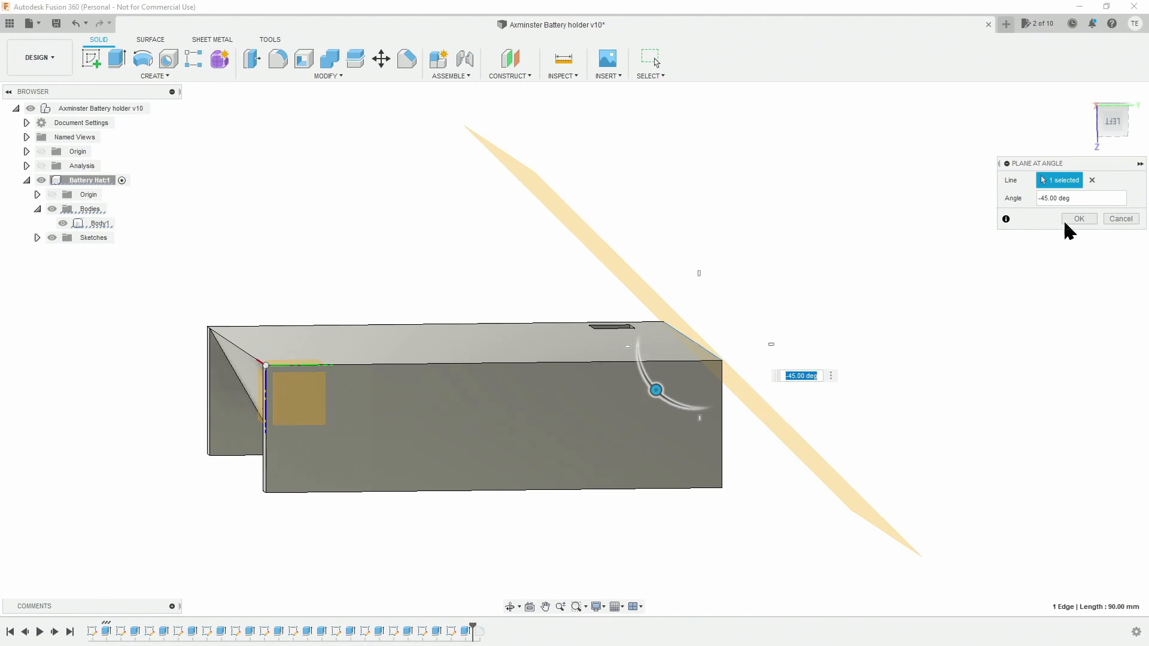
click(1079, 219)
Start a sketch on the angled plane and draw a 15 mm diameter circle beside the body's side edge
shift+middle_drag(804, 338, 764, 344)
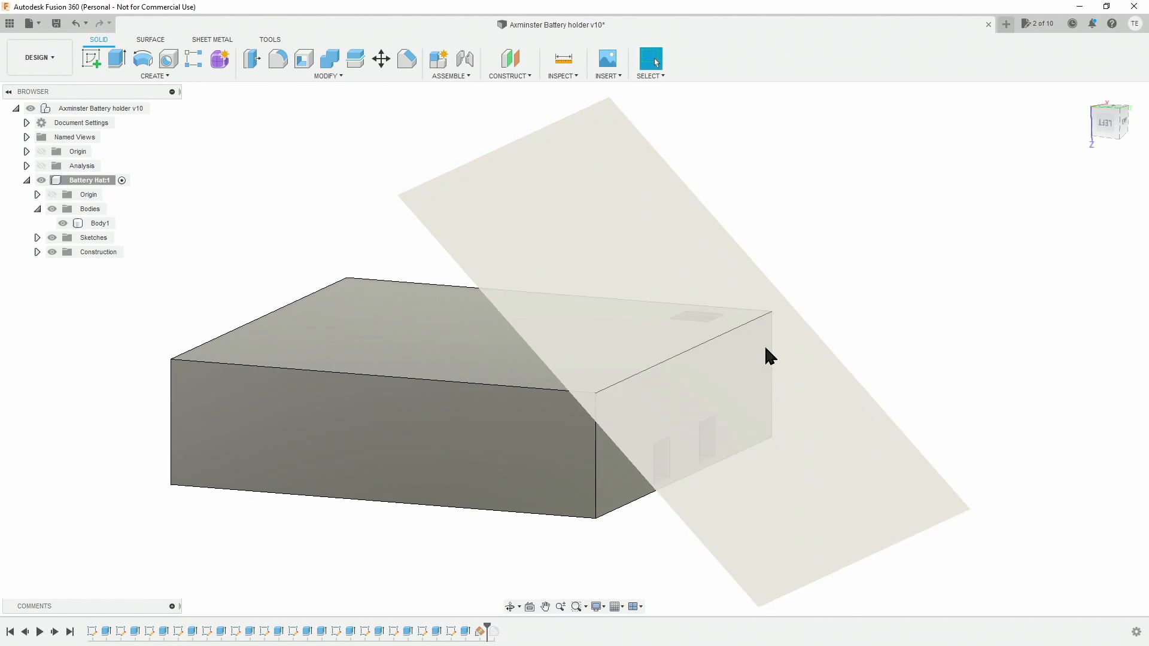
click(91, 59)
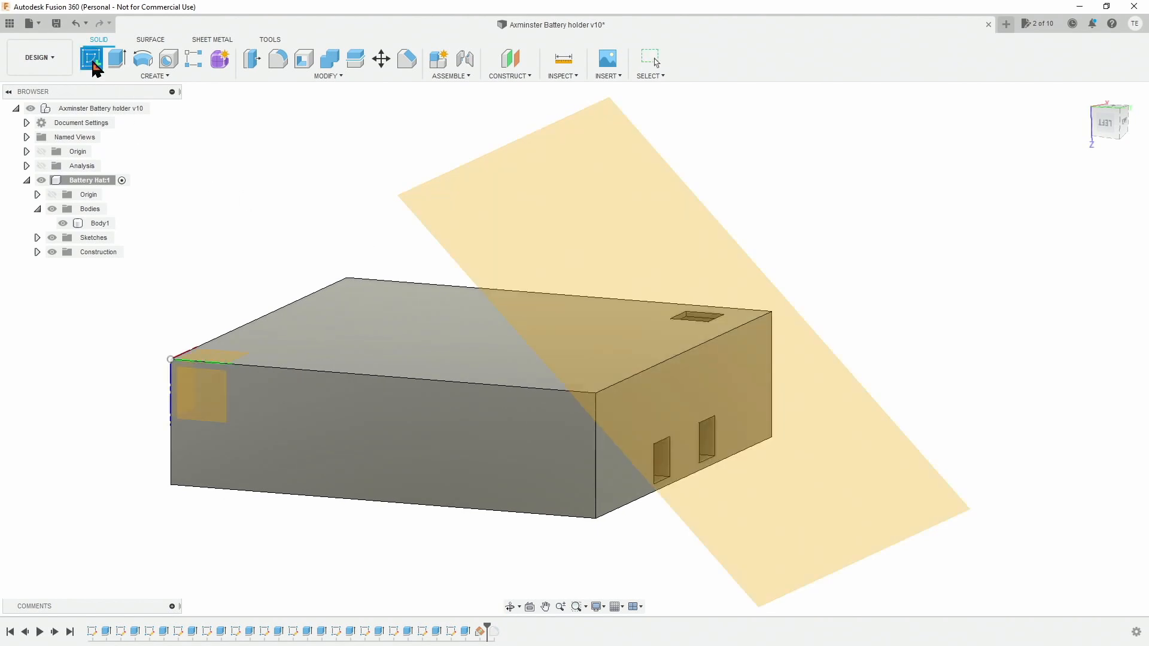
click(627, 181)
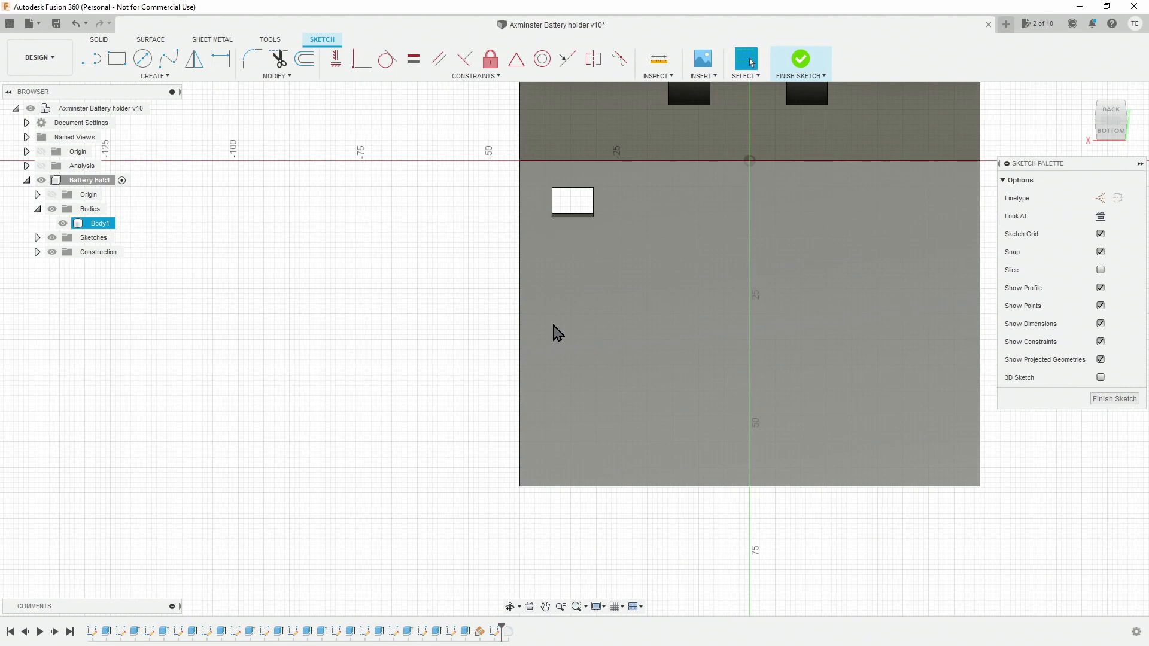
click(144, 58)
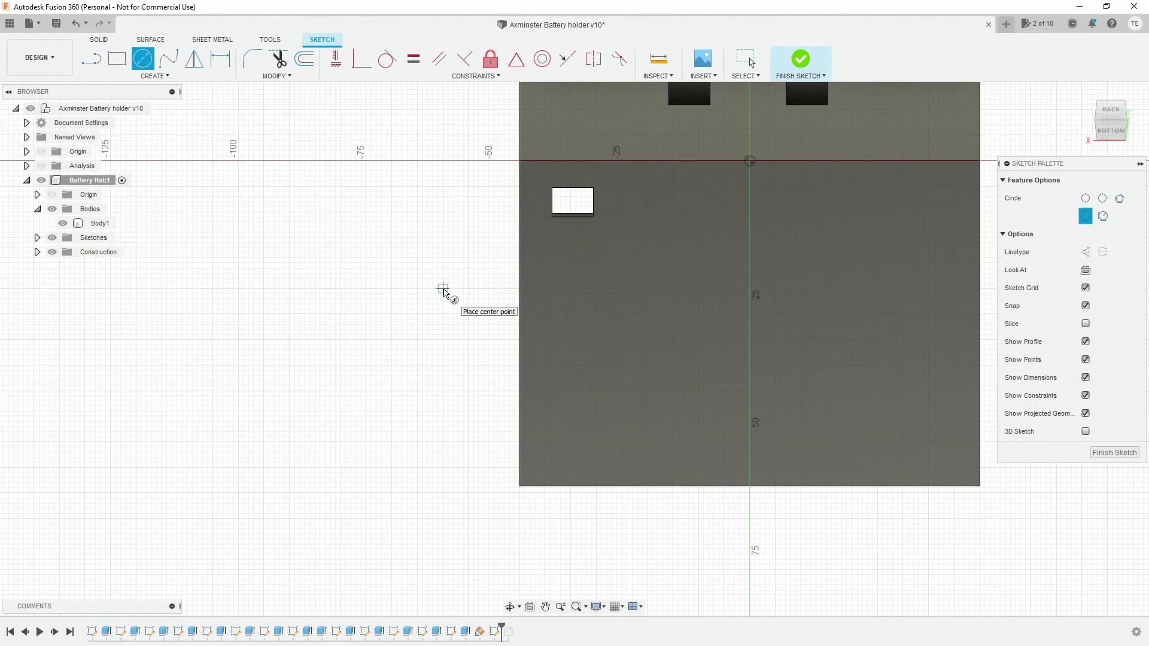
click(443, 289)
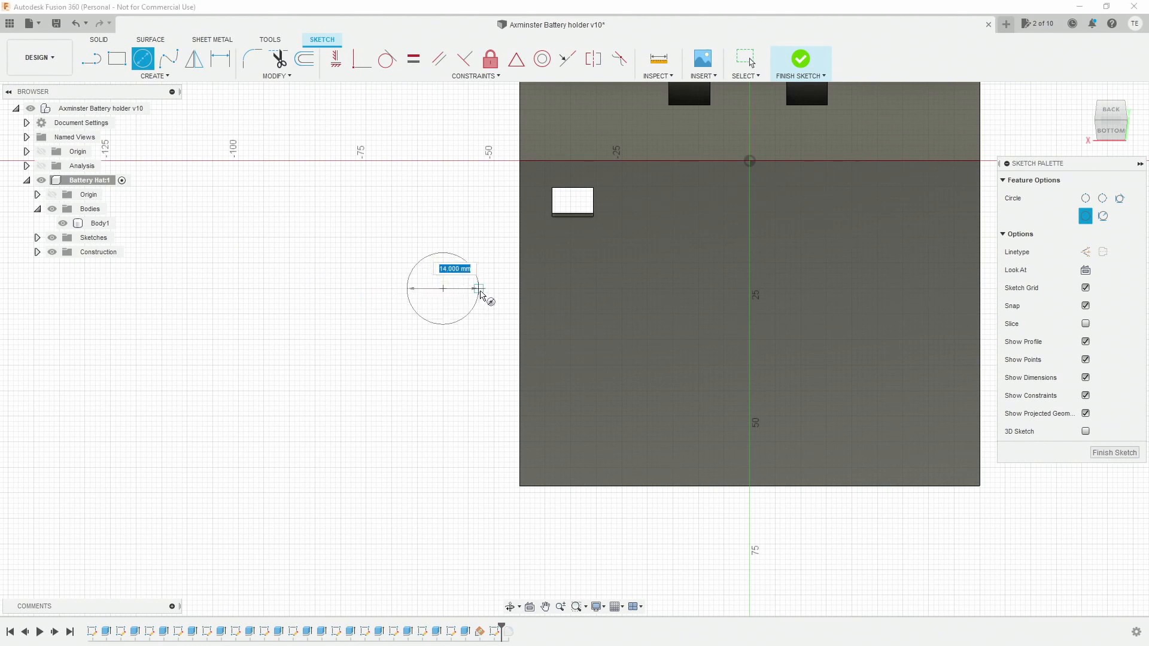
text(15)
key(Tab)
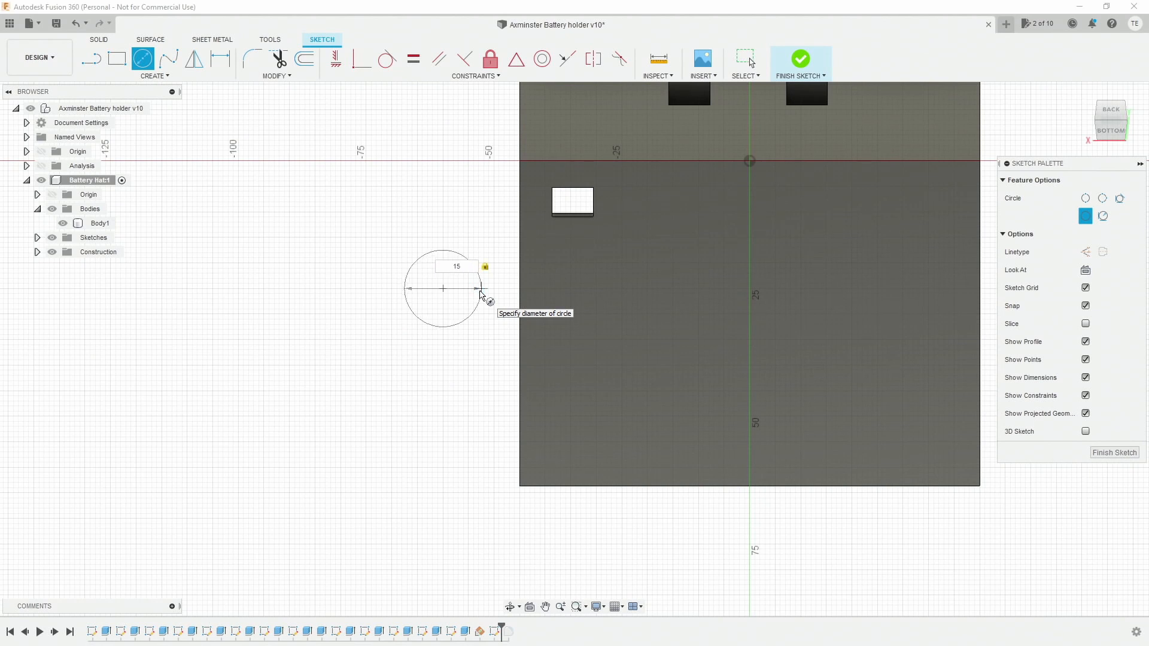
key(Return)
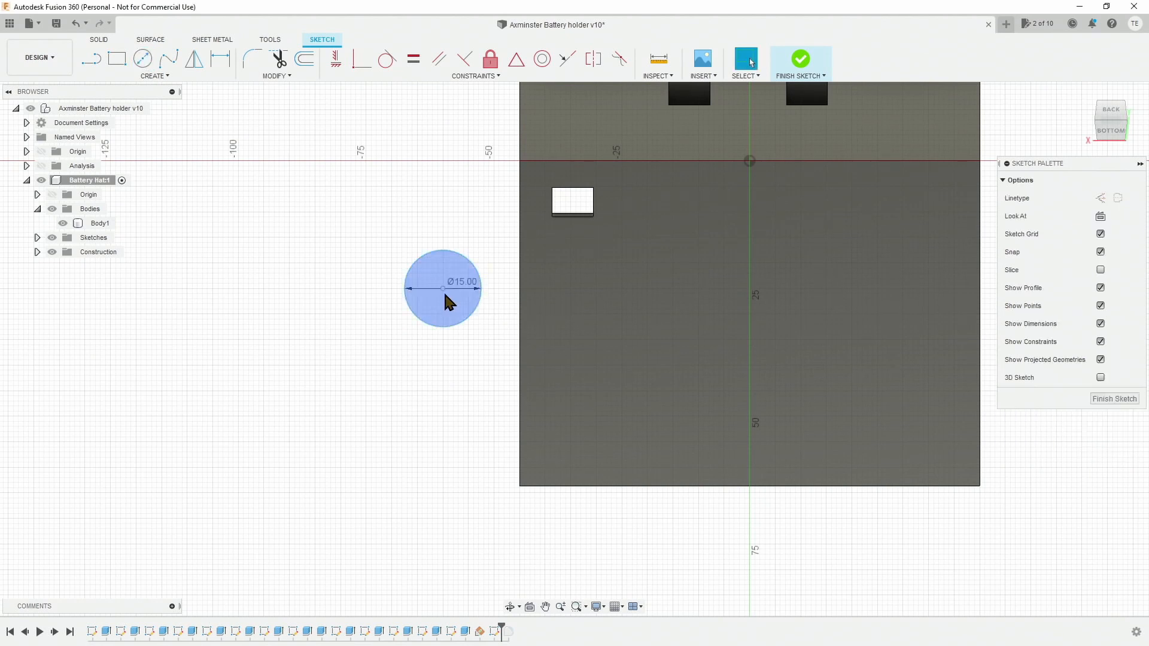
Draw a 25 mm diameter circle concentric with the 15 mm circle
click(143, 58)
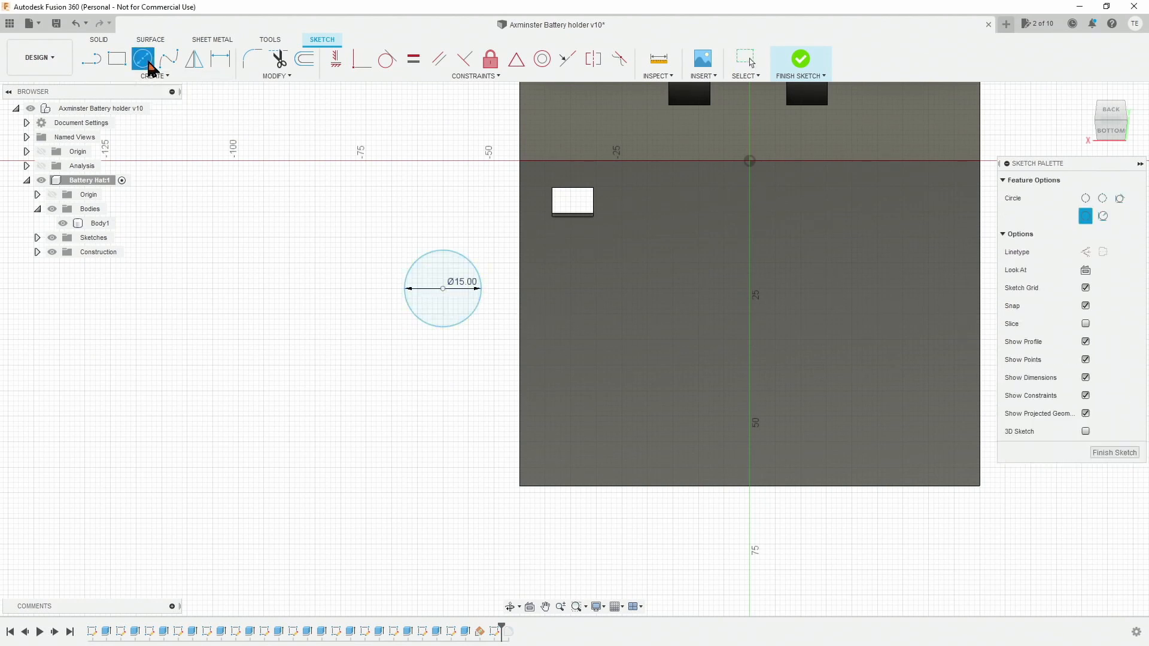
click(444, 288)
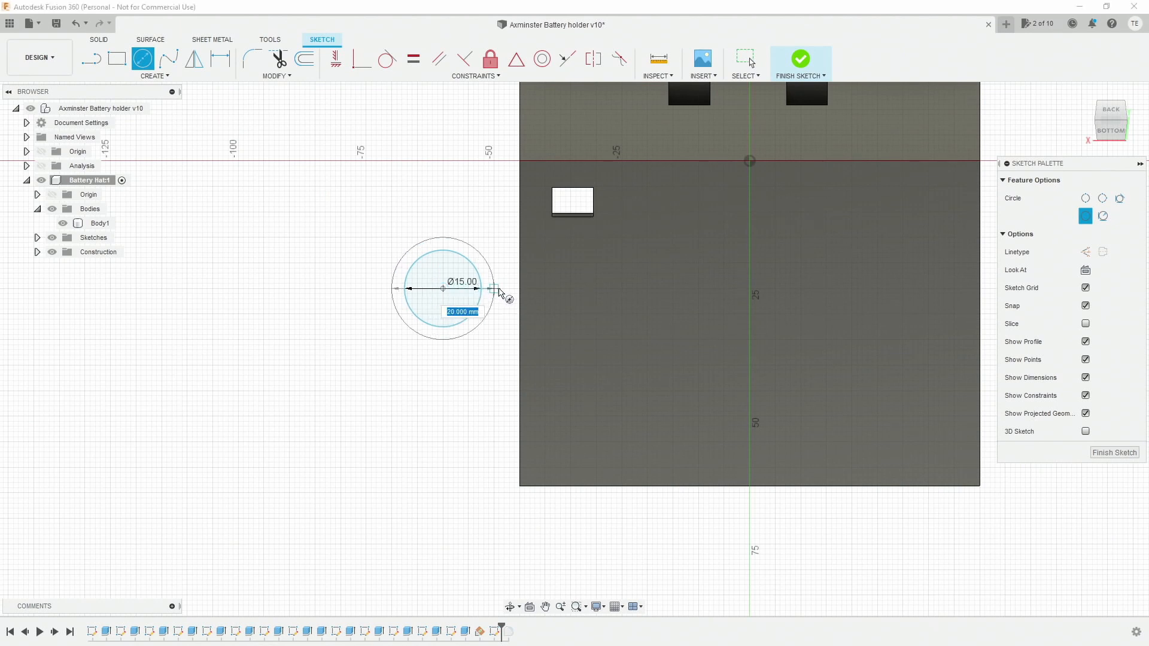
text(25)
key(Return)
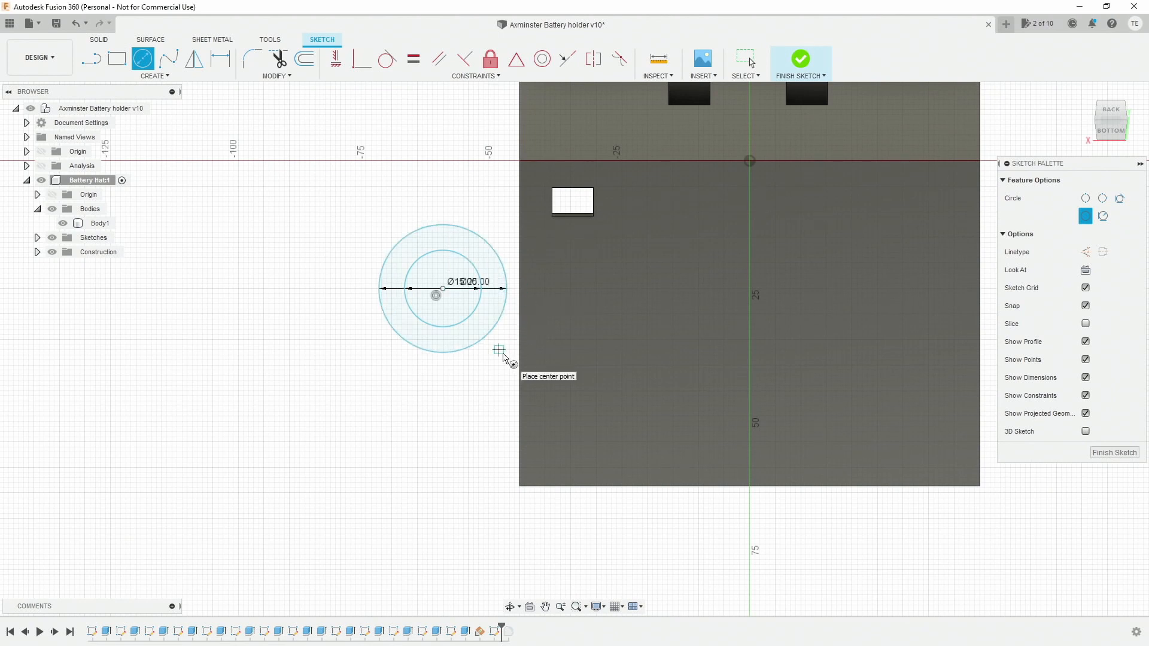
Make the 25 mm circle tangent to the adjacent side edge of the body
click(387, 58)
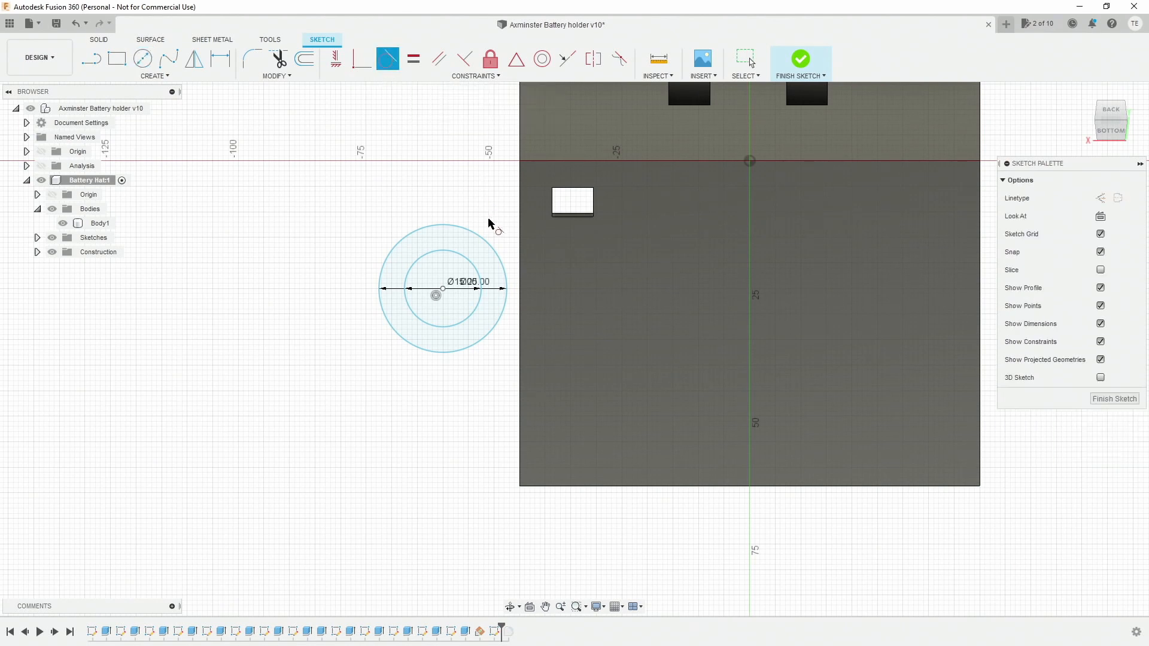
click(489, 249)
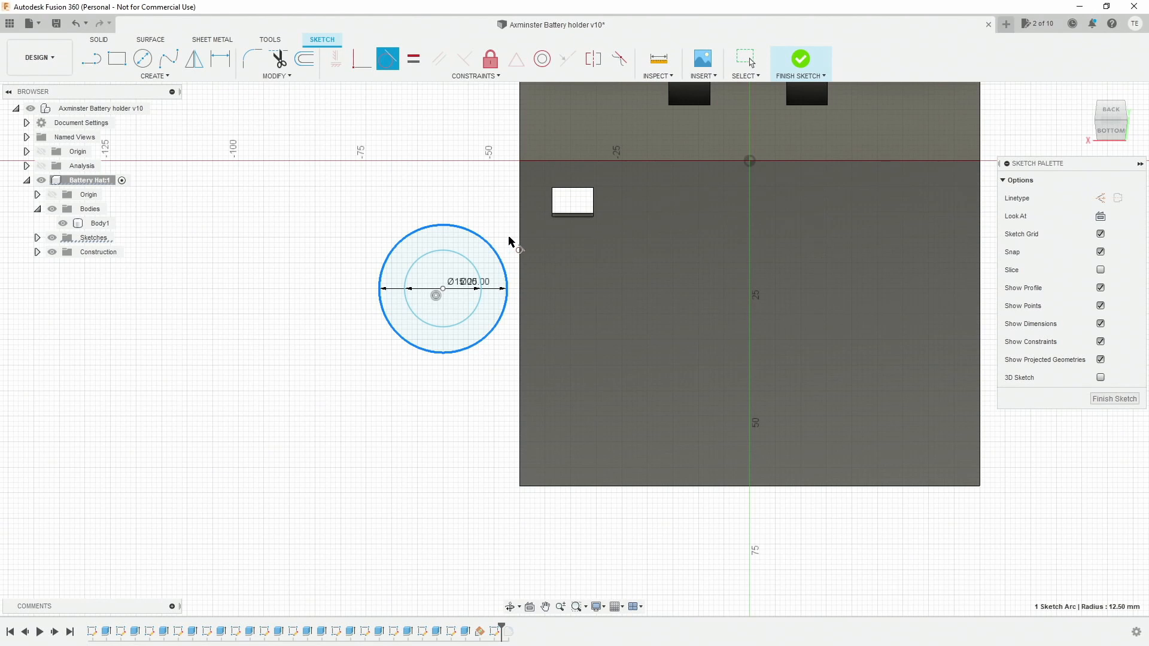
click(520, 246)
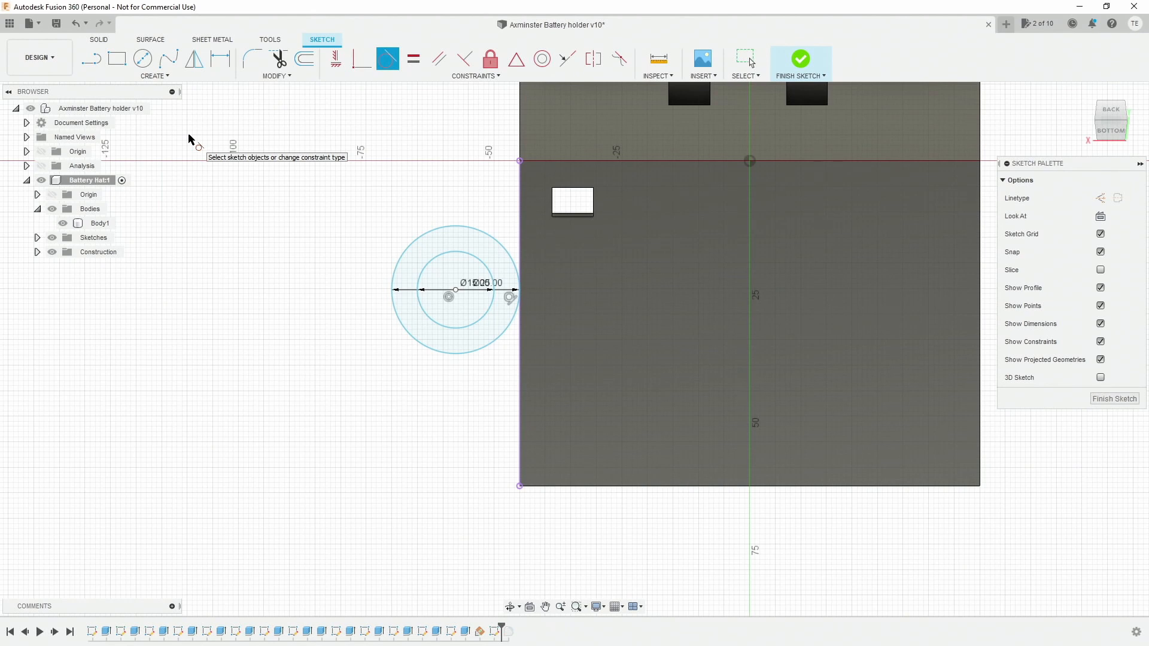
Draw two three-point arcs blending opposite sides of the 25 mm circle into the body's side edge
click(163, 75)
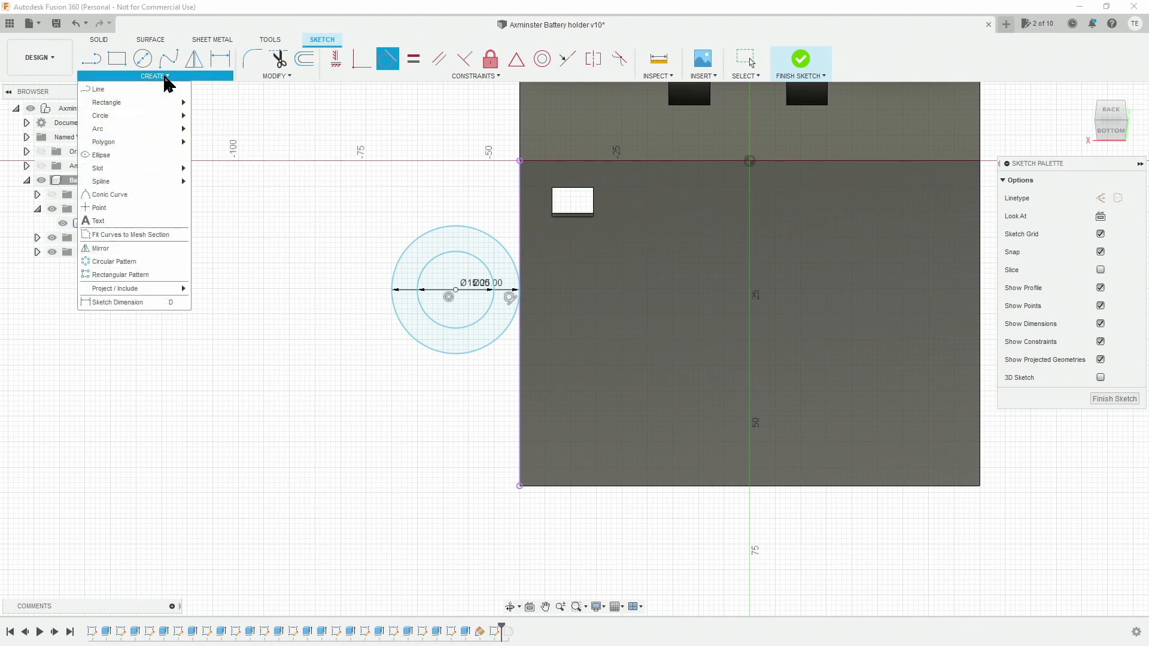
mouse_move(147, 128)
click(228, 129)
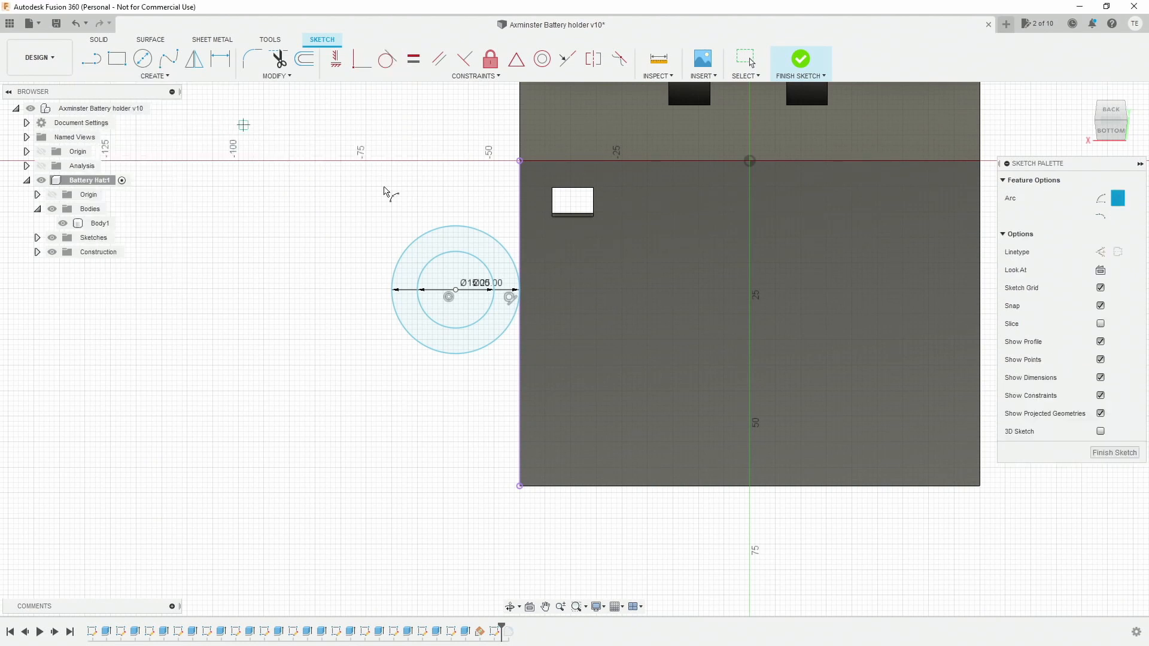
click(459, 227)
click(519, 186)
click(508, 217)
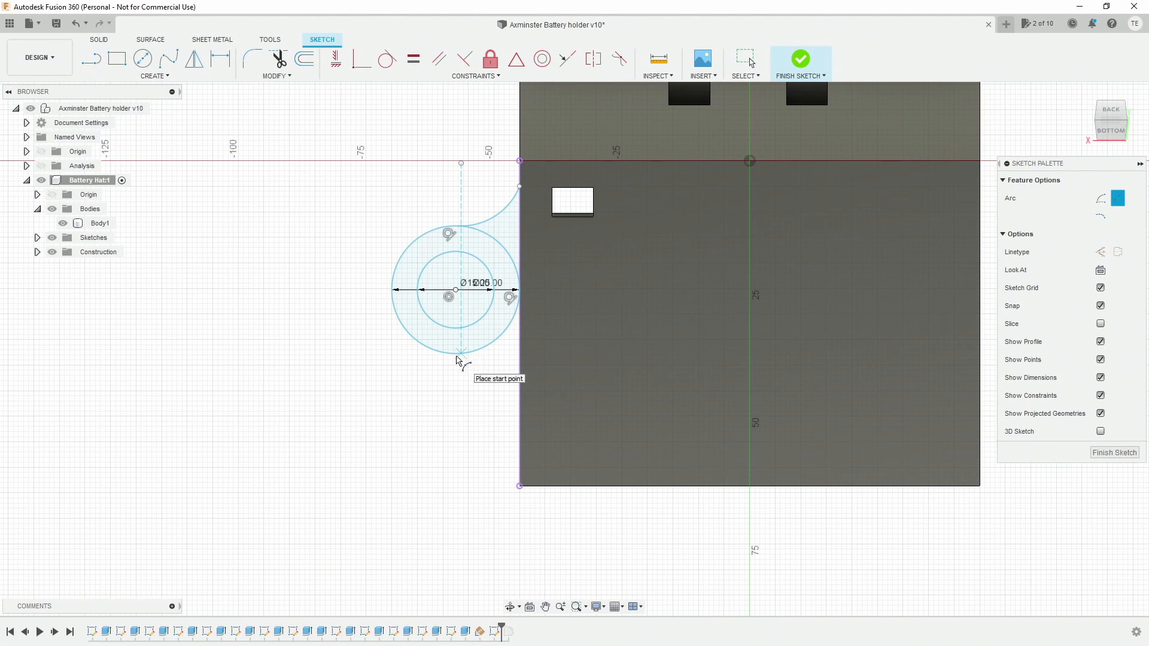
click(460, 354)
click(520, 390)
click(501, 367)
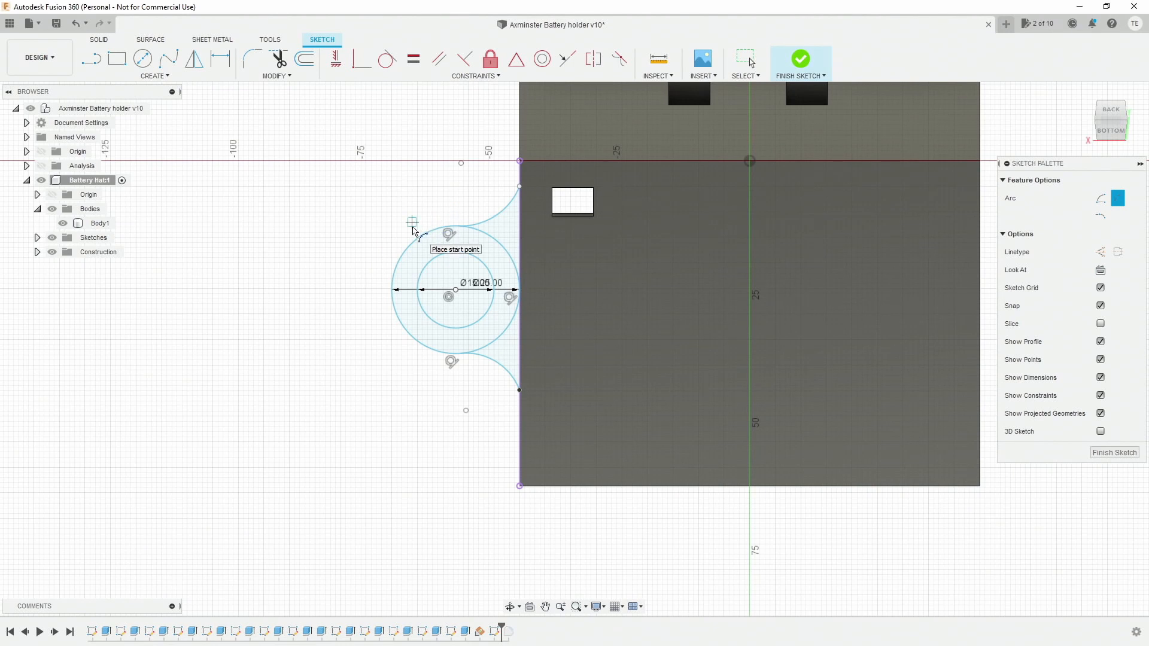
Extrude the ring and both arc-bounded profiles 120 mm through the holder's side, joining them to the body
key(e)
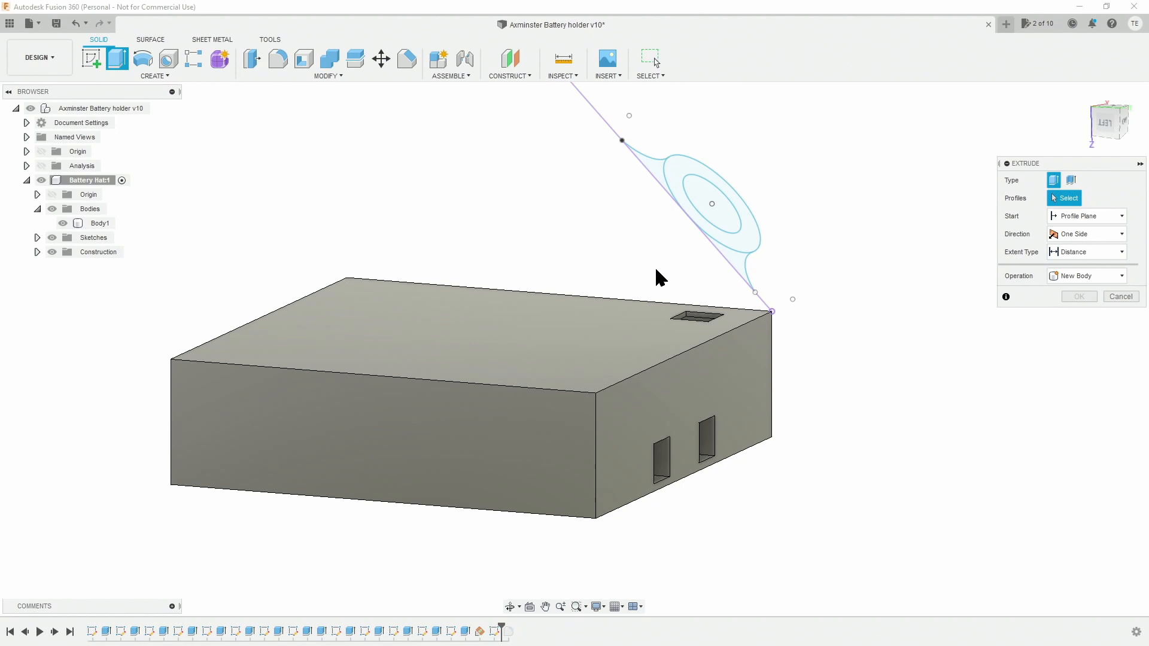
click(658, 175)
click(705, 226)
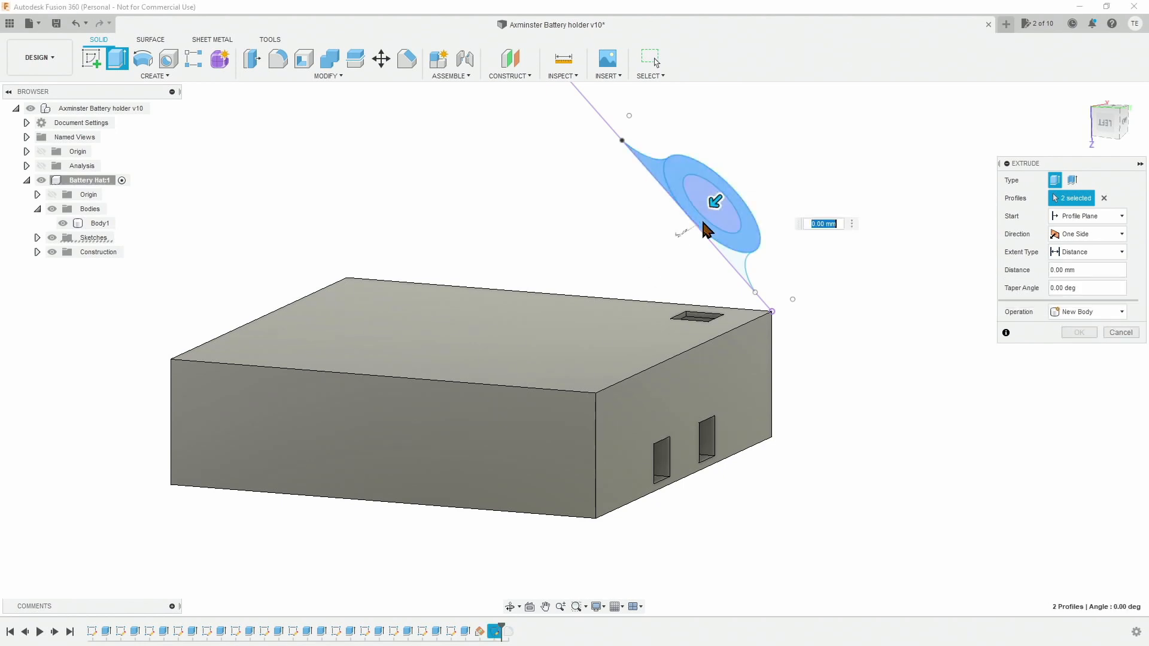
click(742, 265)
drag(725, 256, 250, 579)
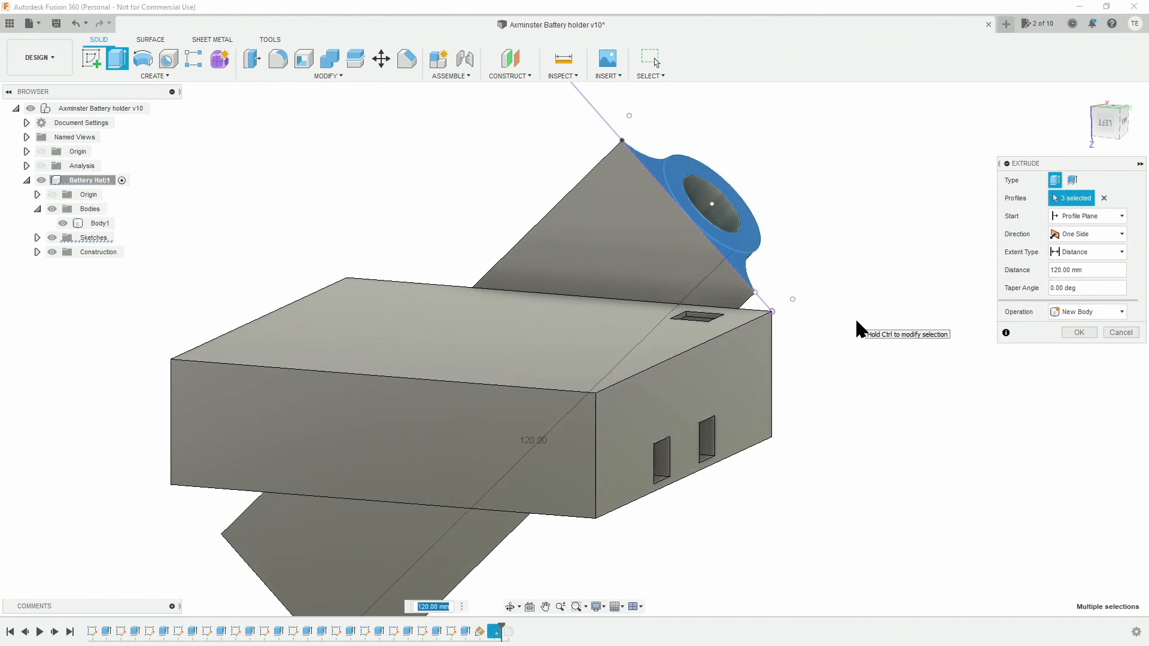
click(1087, 312)
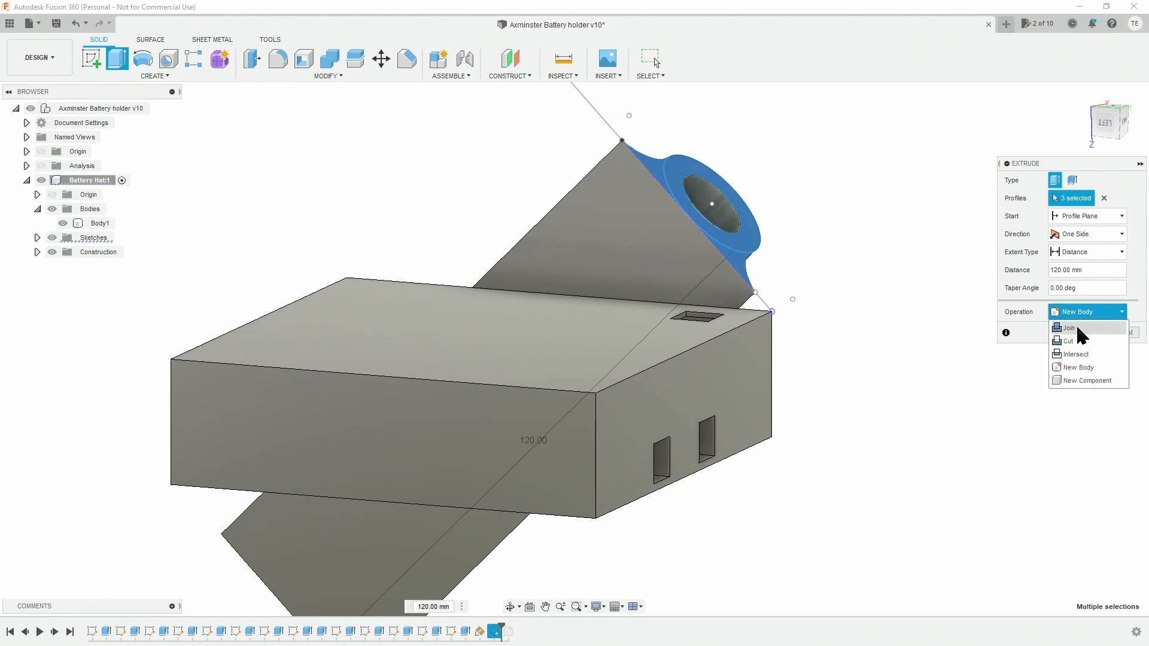
click(1068, 328)
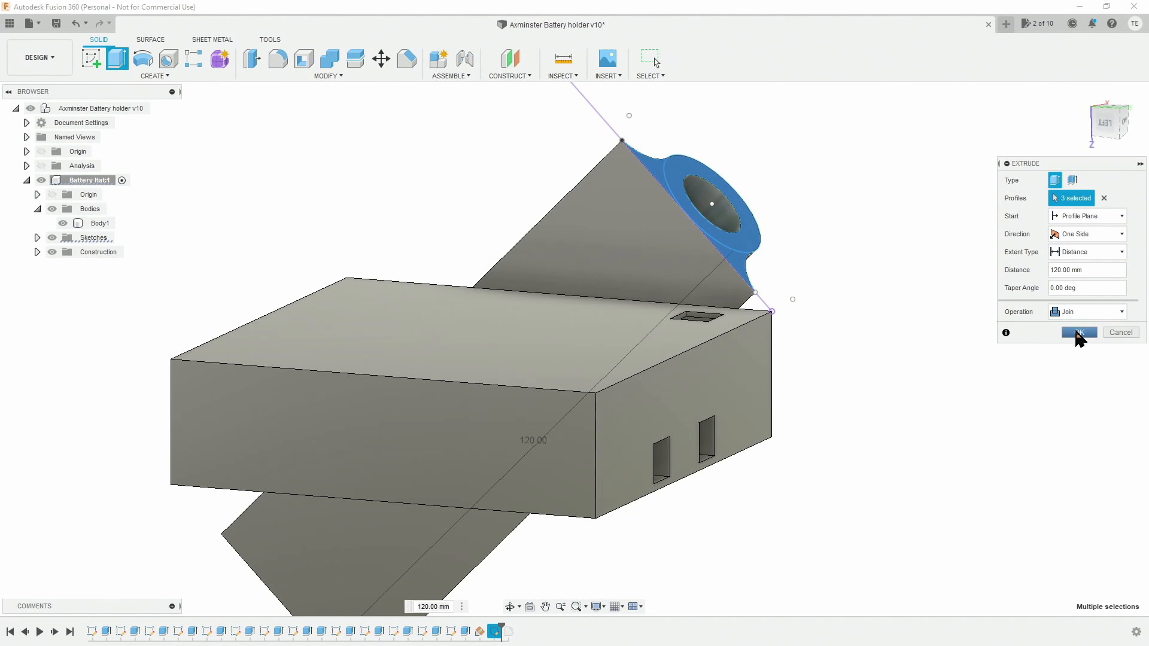
click(1078, 332)
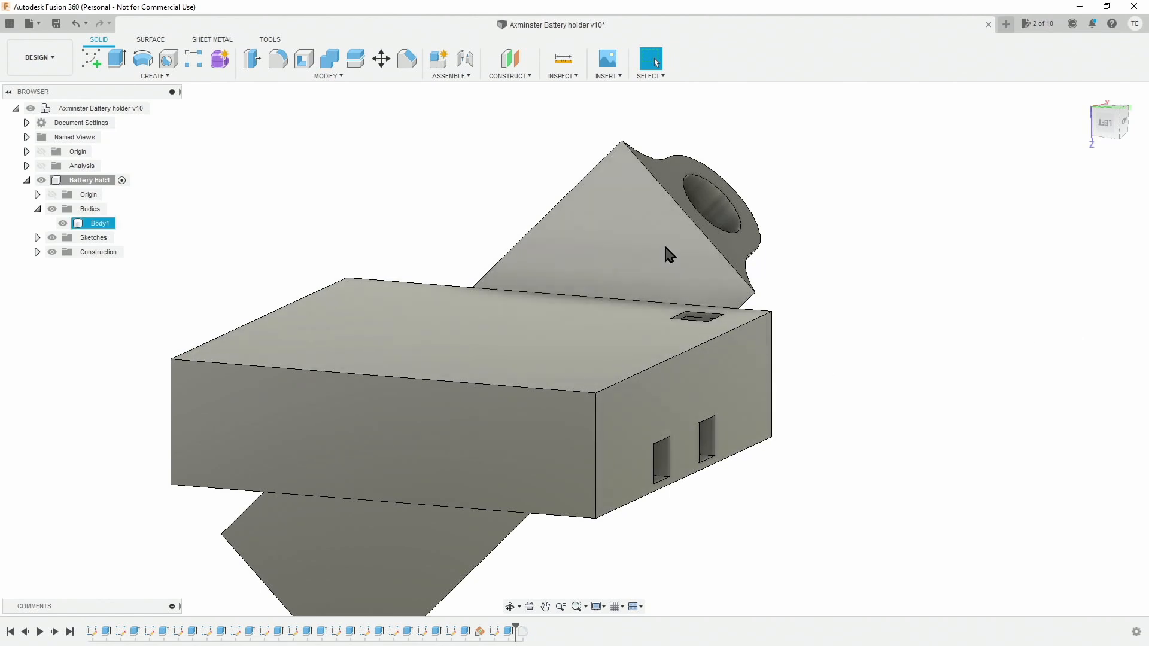
Edit the tube's sketch to shift the circles along the side edge away from the angled plane's axis, and snap the displaced arc's endpoint back onto that edge
shift+middle_drag(810, 381, 700, 364)
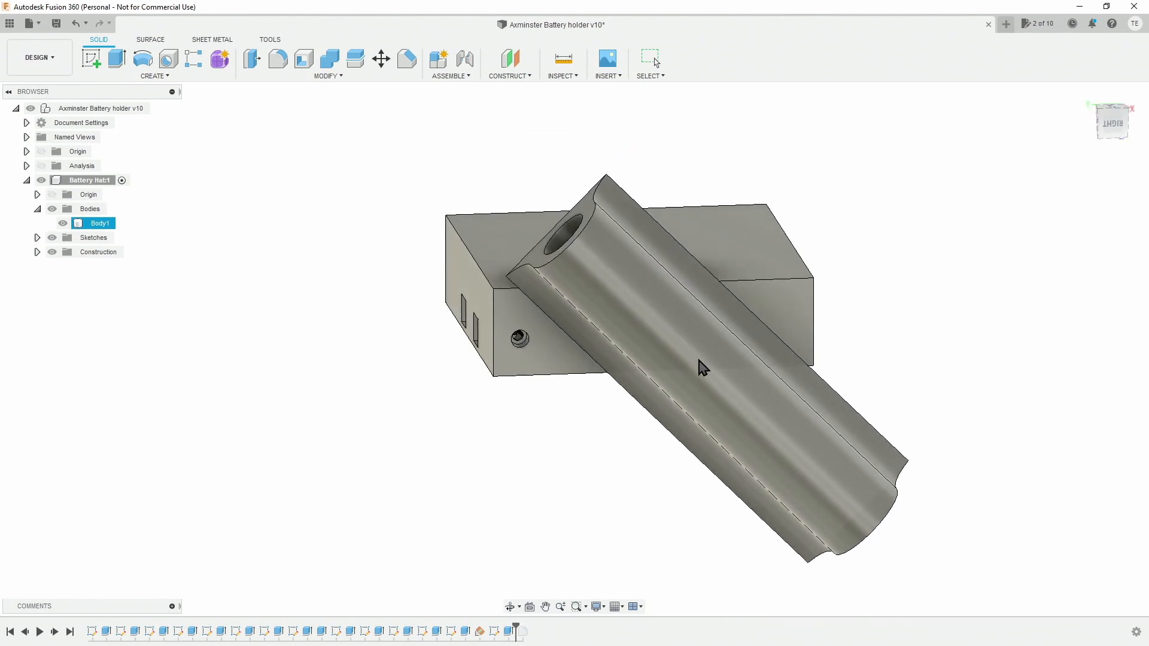
key(Escape)
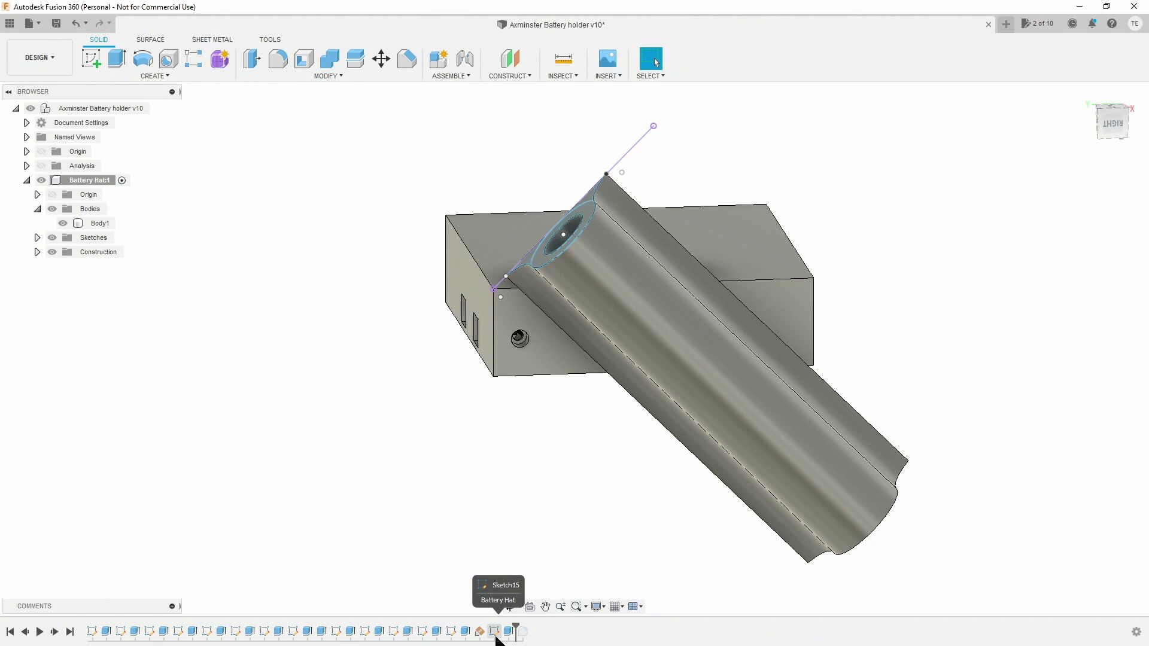
double_click(495, 633)
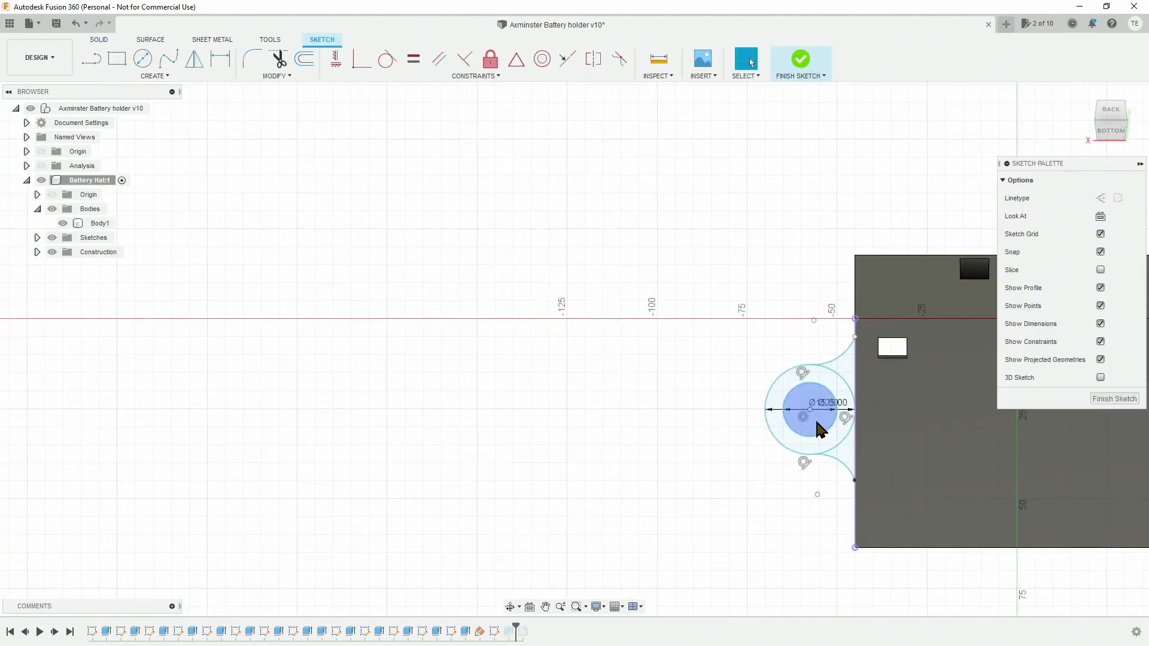
drag(809, 412, 812, 472)
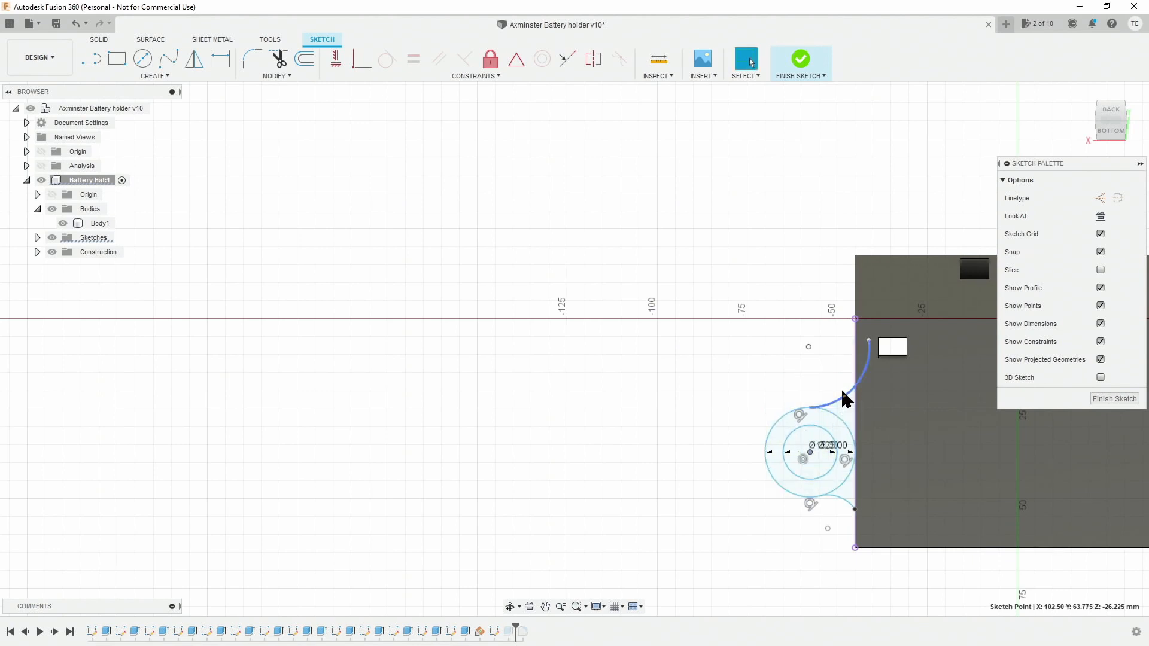
drag(868, 340, 855, 373)
click(752, 62)
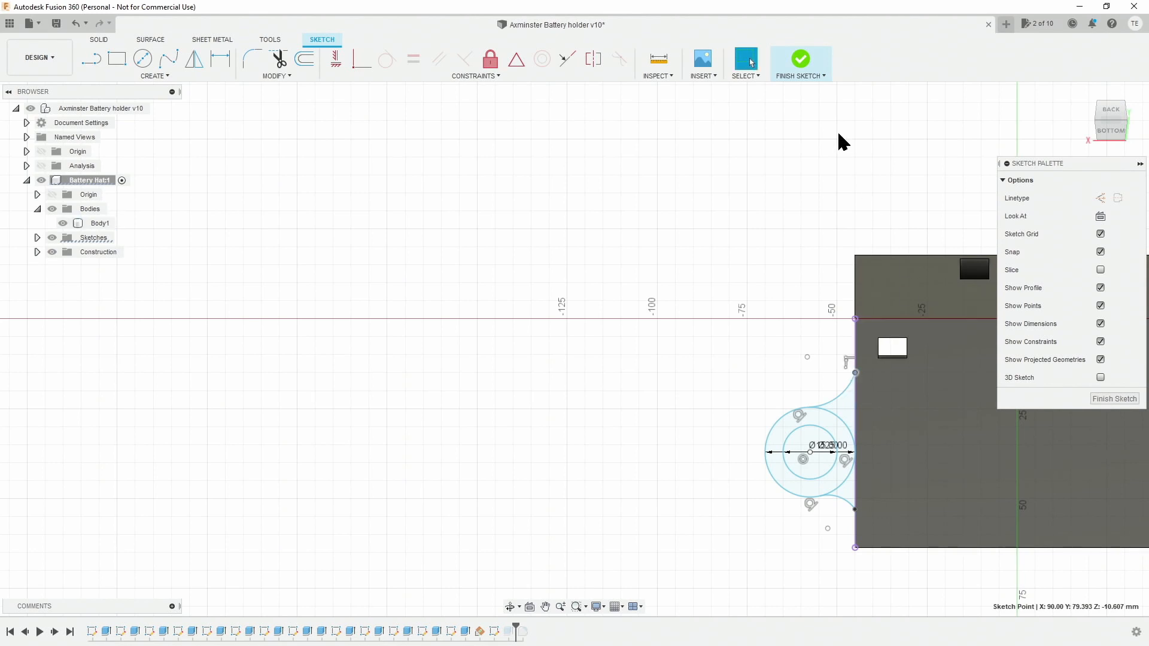
click(798, 60)
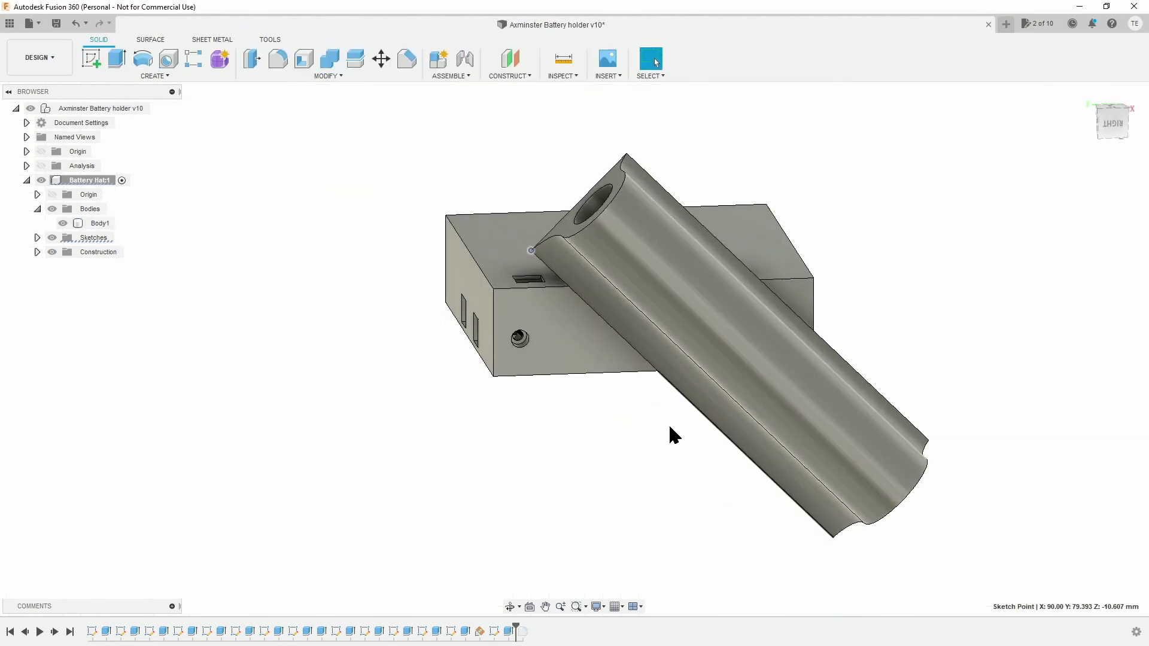
mouse_move(611, 412)
shift+middle_down()
mouse_move(636, 377)
mouse_move(672, 380)
mouse_move(692, 402)
mouse_move(609, 403)
shift+middle_up()
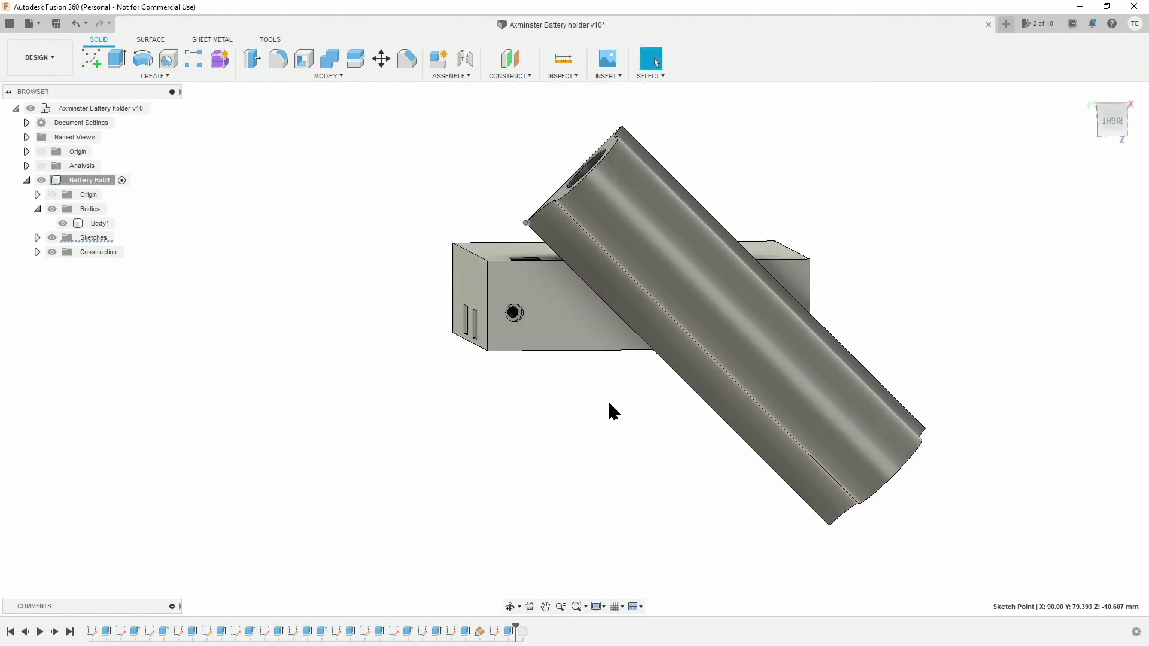
Edit the tube's sketch to shift the circles slightly farther from the axis and move the axis-side arc's endpoint along the body edge toward them
double_click(494, 632)
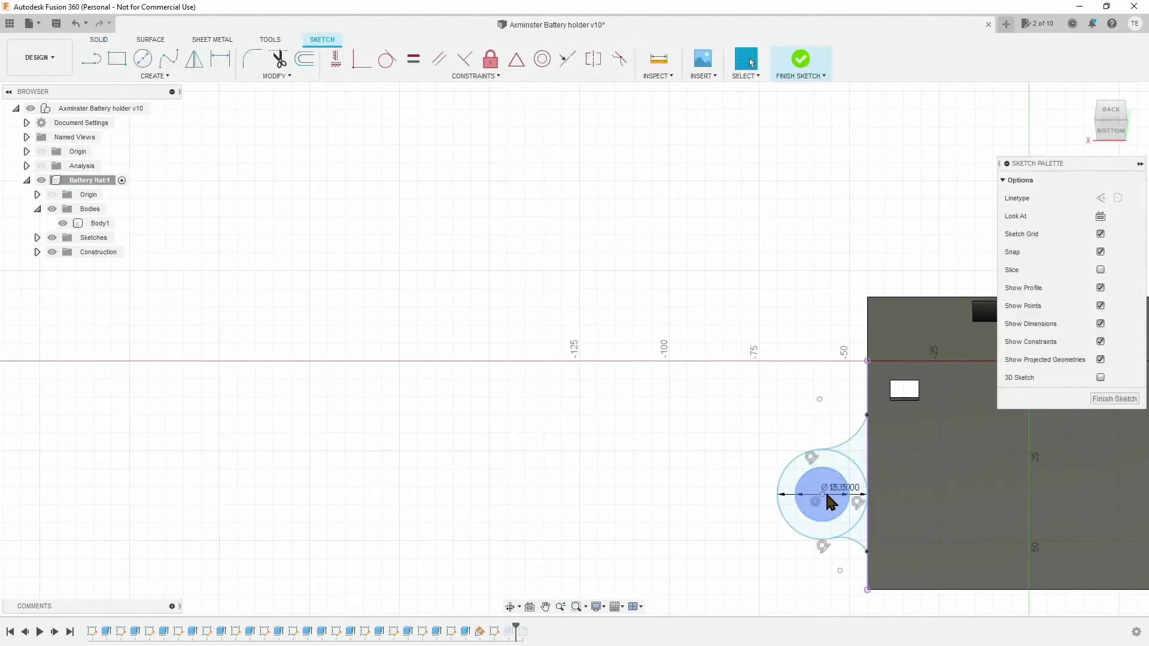
drag(818, 490, 824, 511)
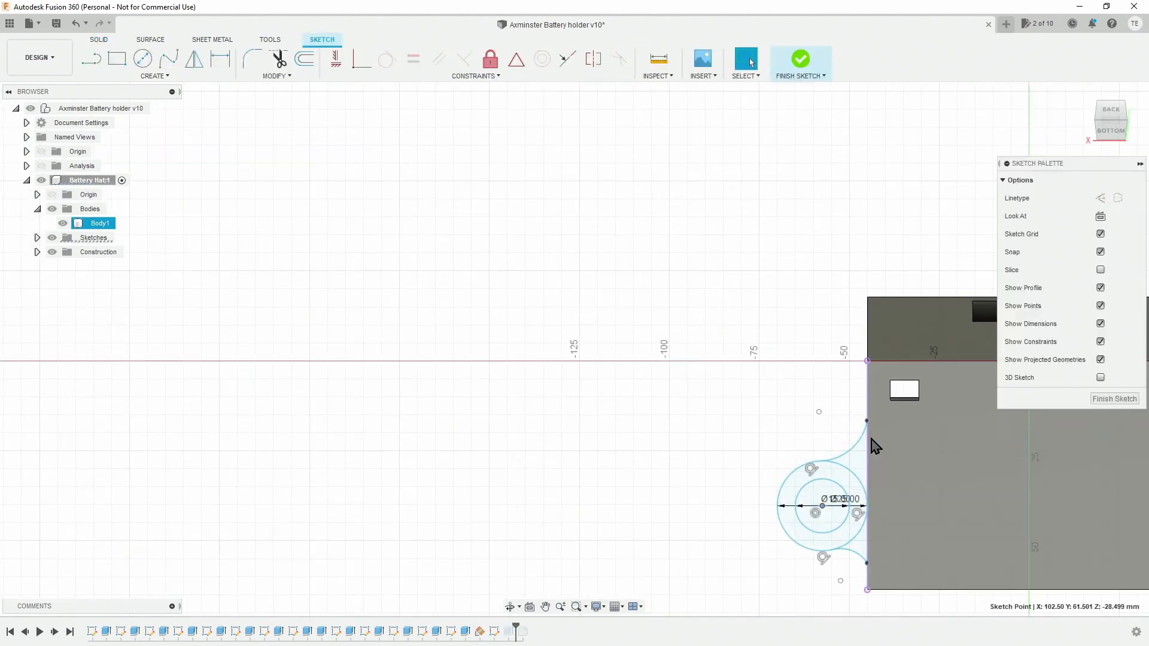
drag(866, 421, 865, 430)
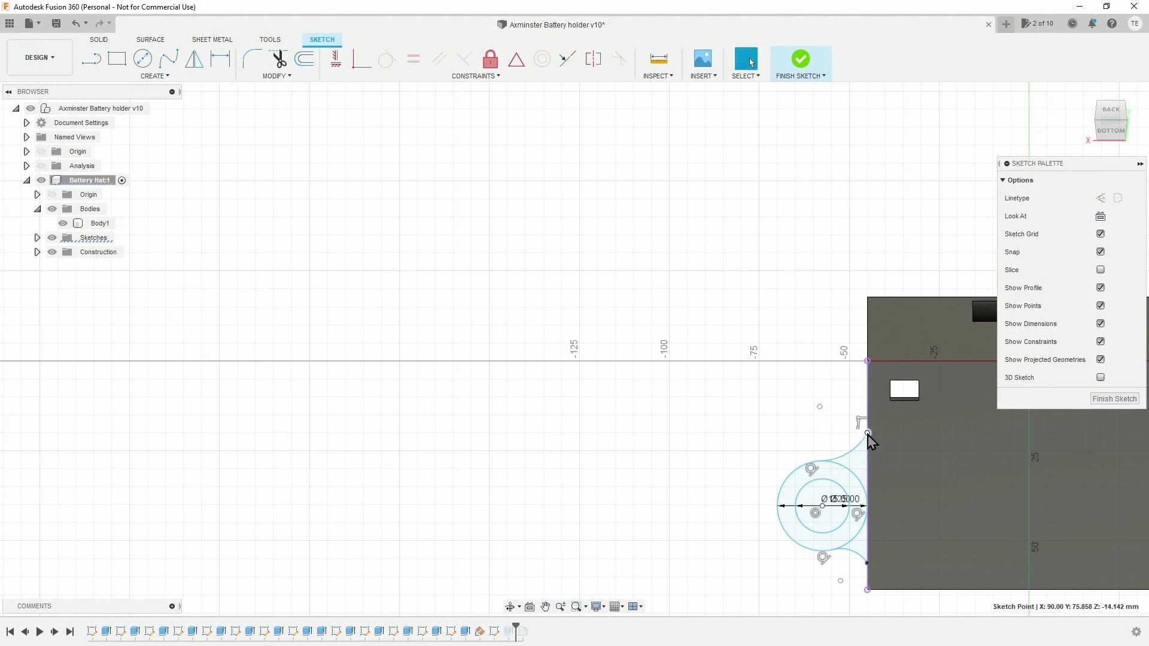
right_click(869, 442)
click(788, 60)
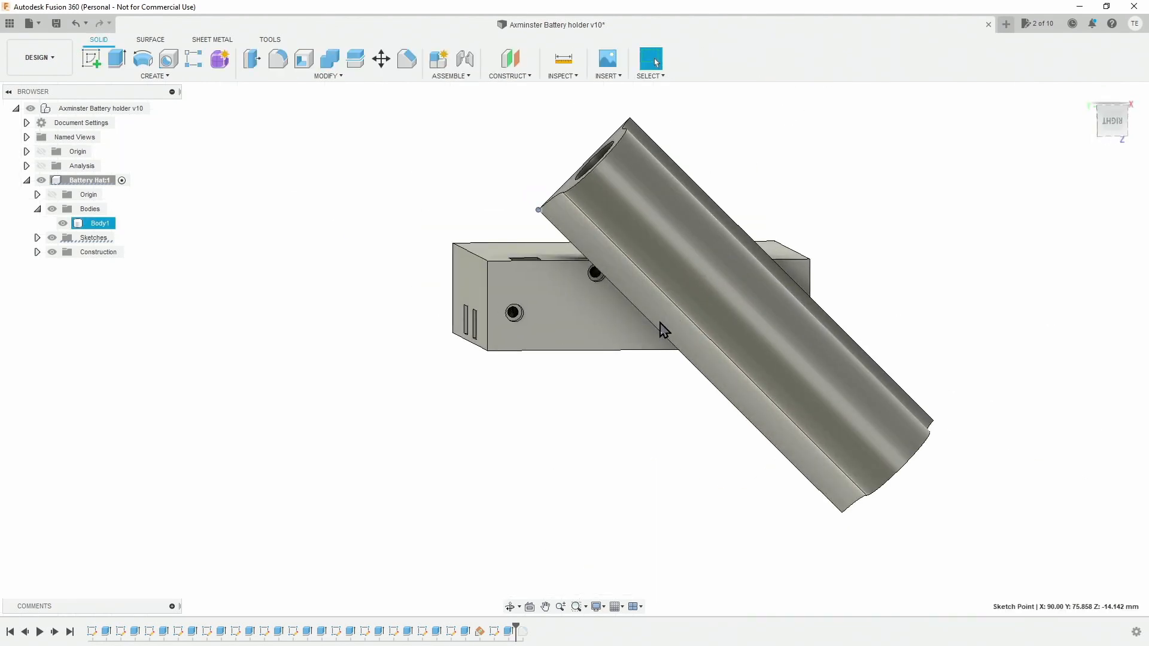
Split the body along the plane of the holder's closed flat face and hide the tube piece that protrudes beyond it
mouse_move(621, 310)
shift+middle_down()
mouse_move(597, 278)
mouse_move(647, 318)
mouse_move(740, 323)
mouse_move(640, 311)
mouse_move(437, 314)
mouse_move(443, 321)
shift+middle_up()
key(Escape)
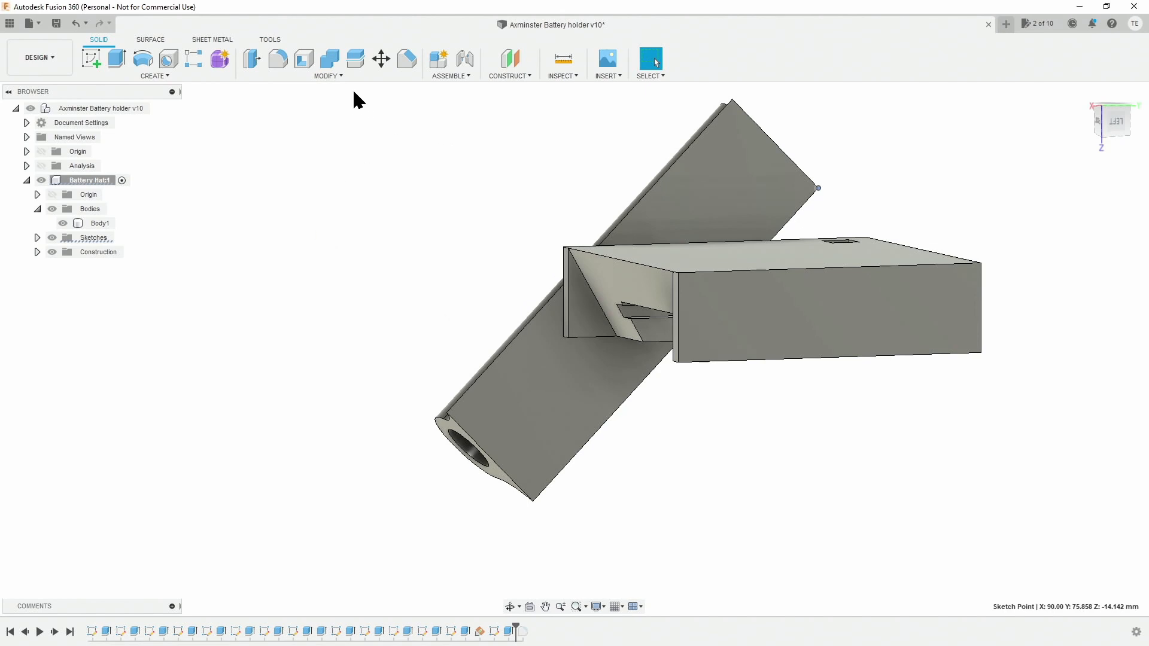
click(328, 76)
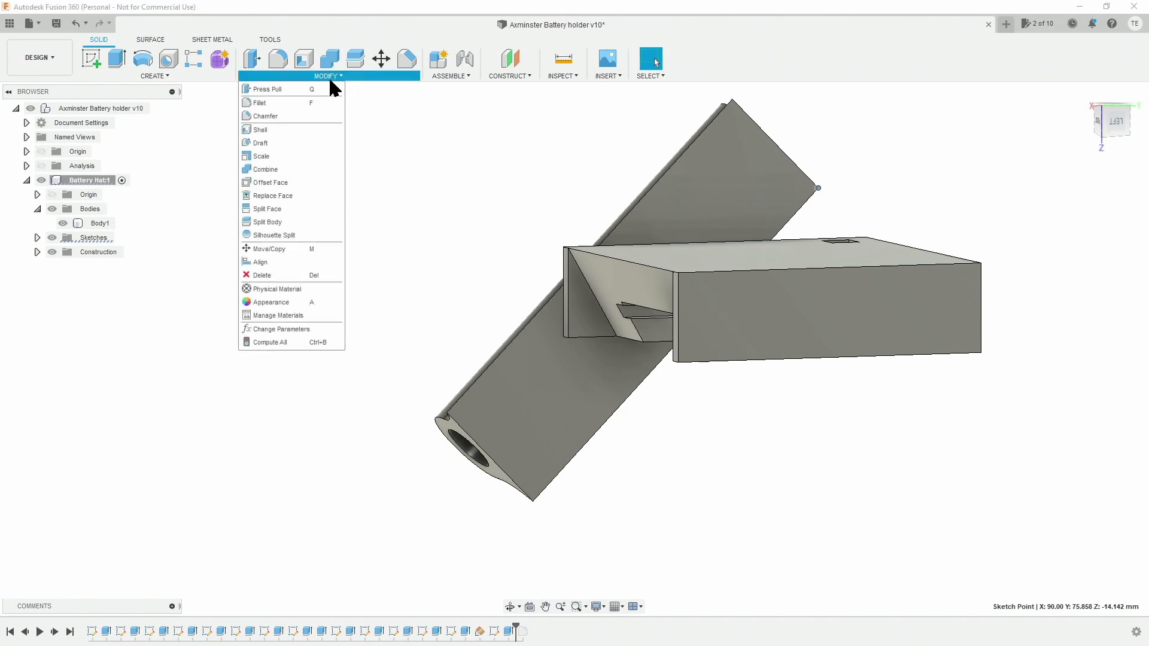
click(285, 224)
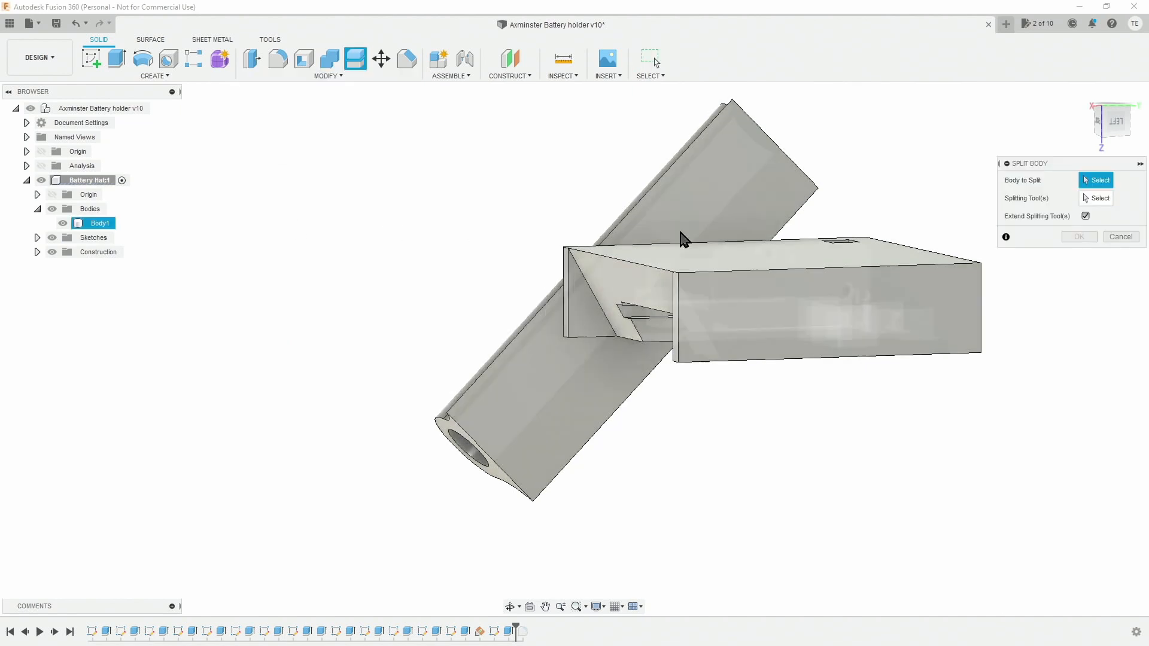
click(745, 265)
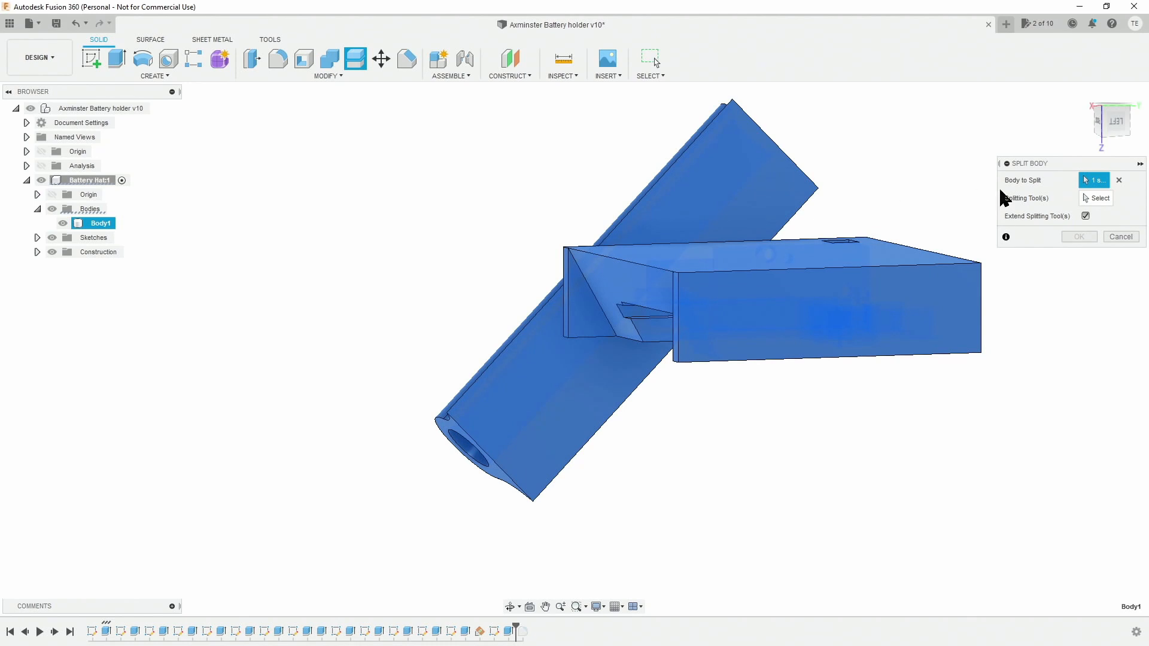
click(1094, 198)
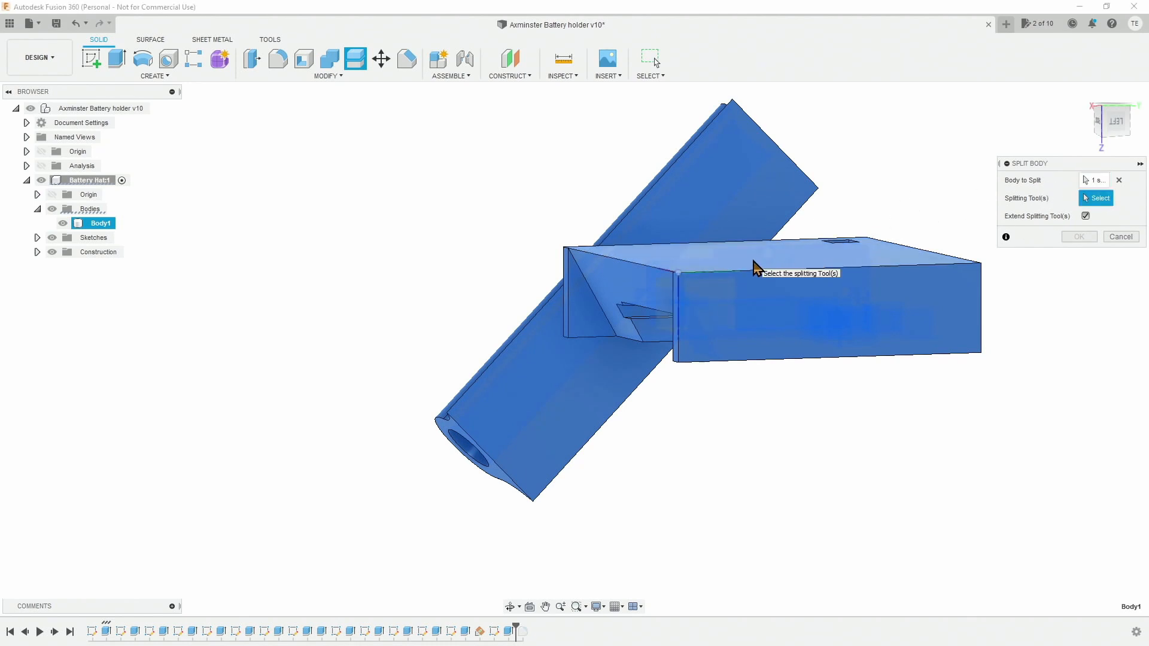
click(756, 267)
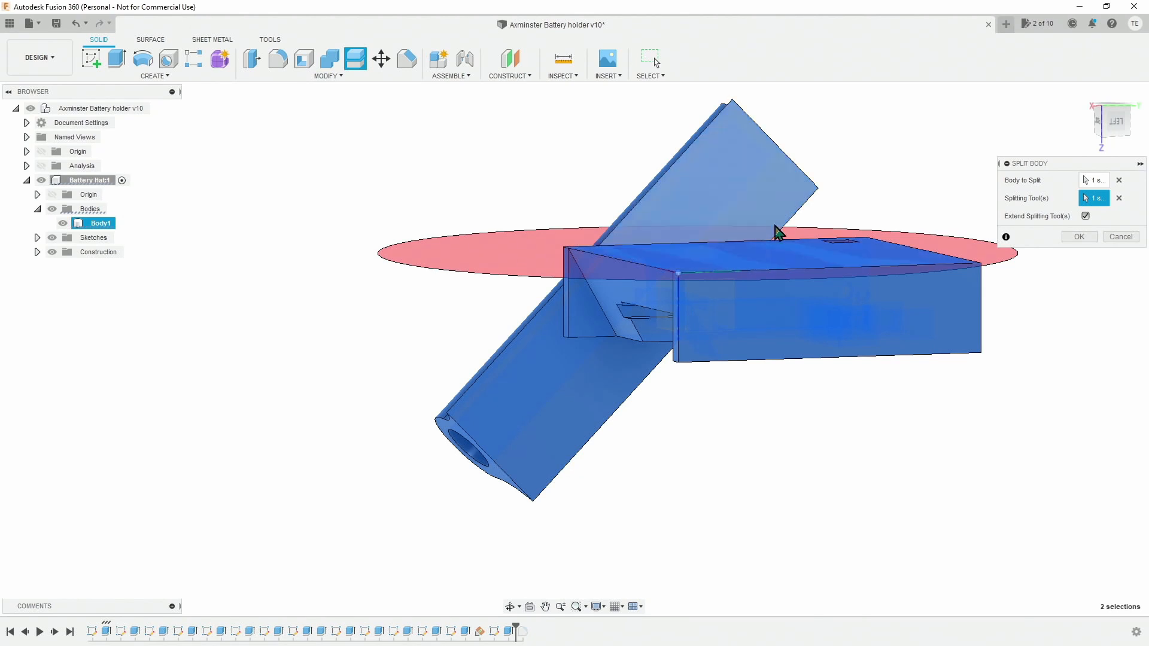
click(1080, 237)
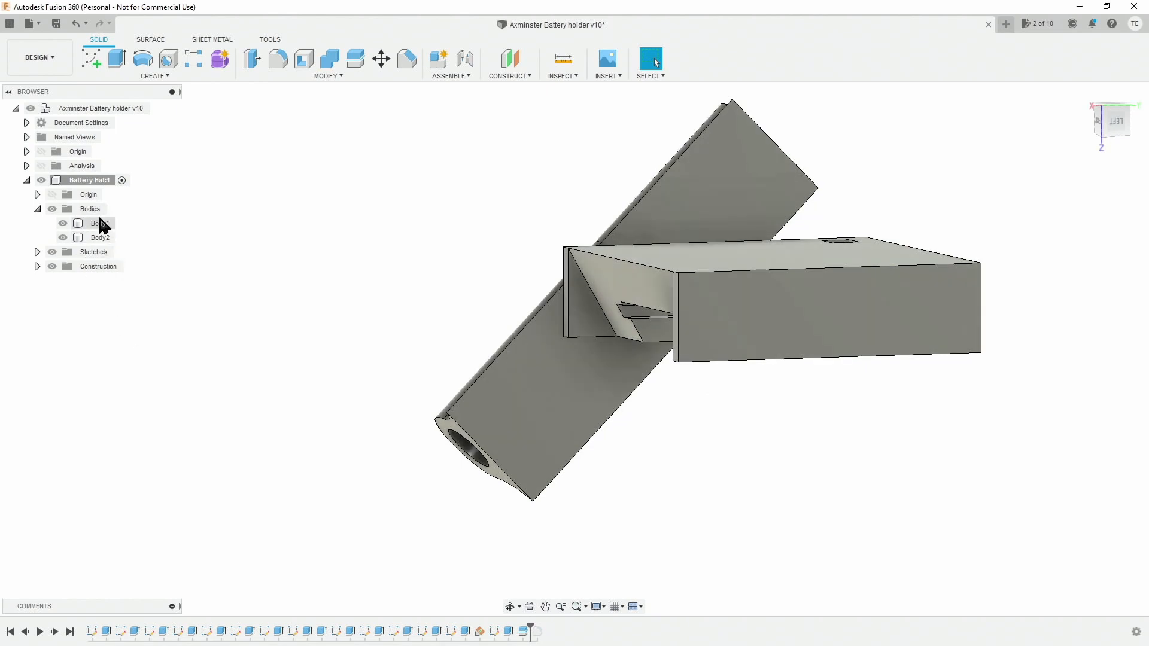
click(63, 238)
Split Body1 along the plane of the holder's open, slotted face and hide the tube piece that protrudes beyond it
shift+middle_drag(604, 455, 582, 381)
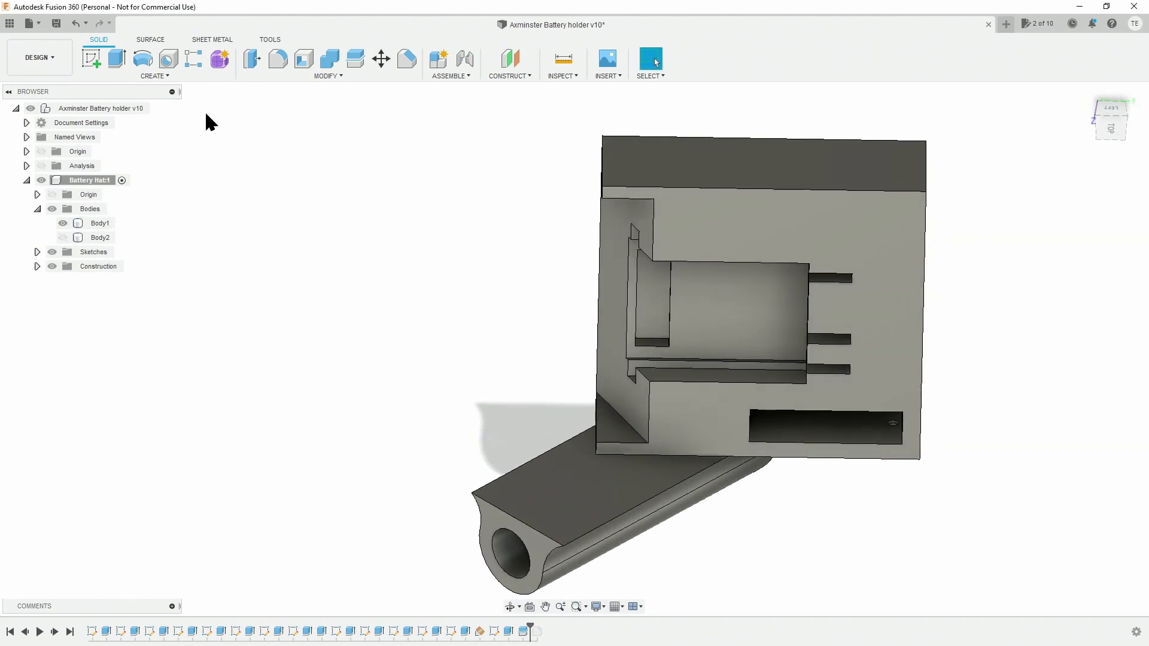
click(295, 77)
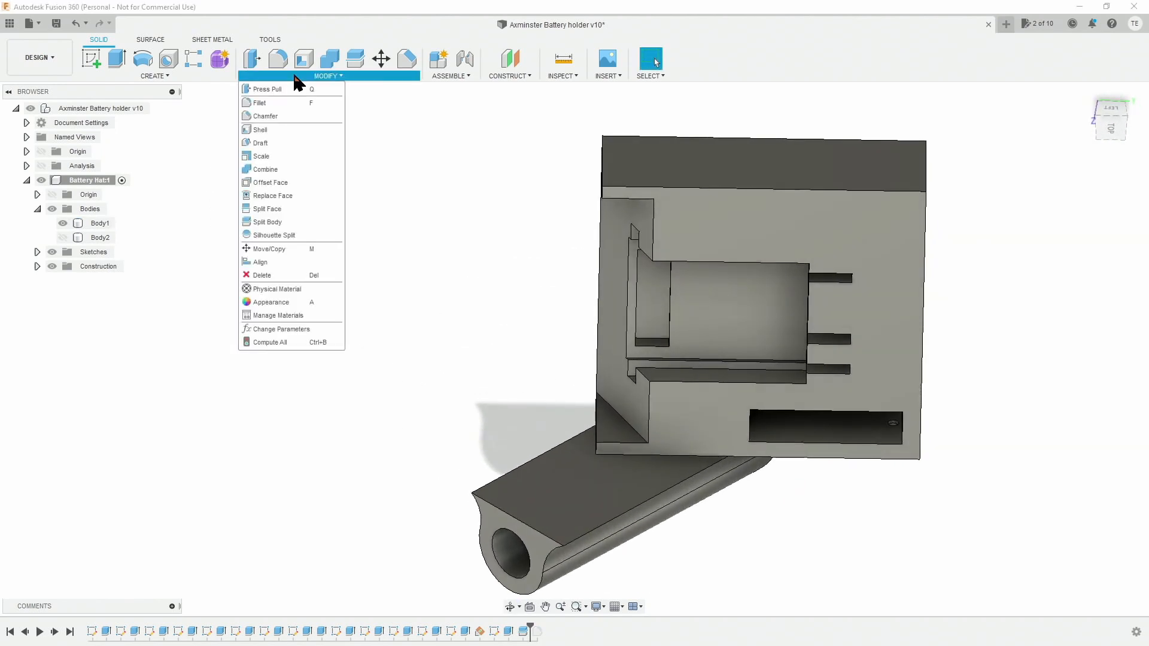
click(299, 221)
click(706, 427)
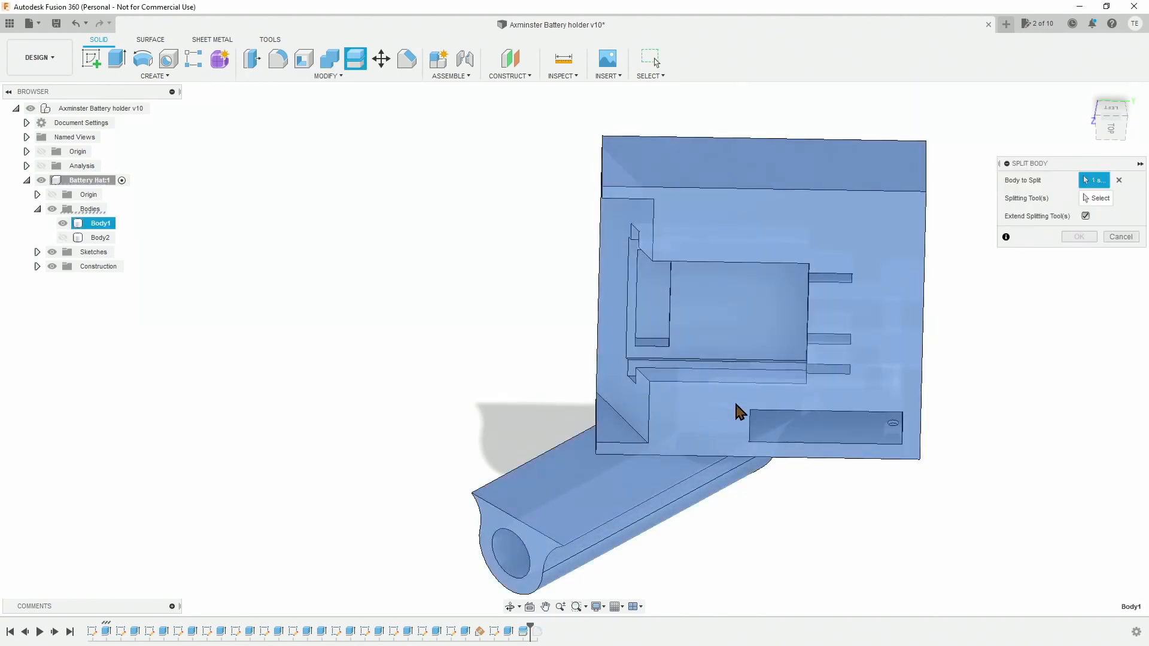
click(1094, 198)
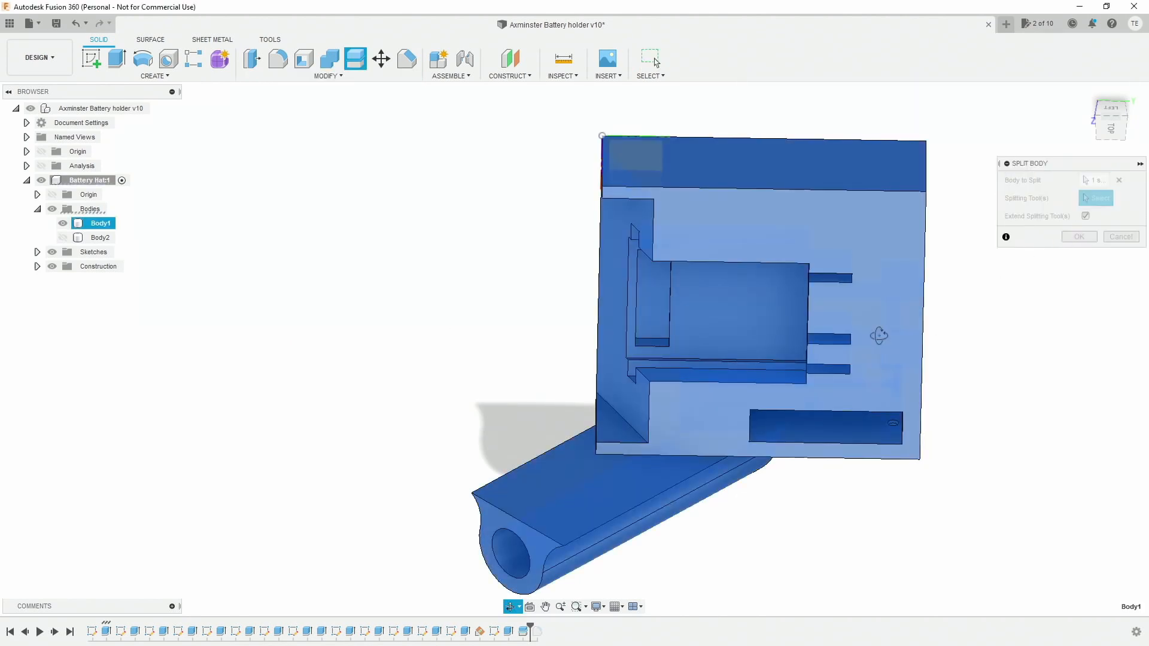
shift+middle_drag(879, 333, 831, 386)
click(693, 390)
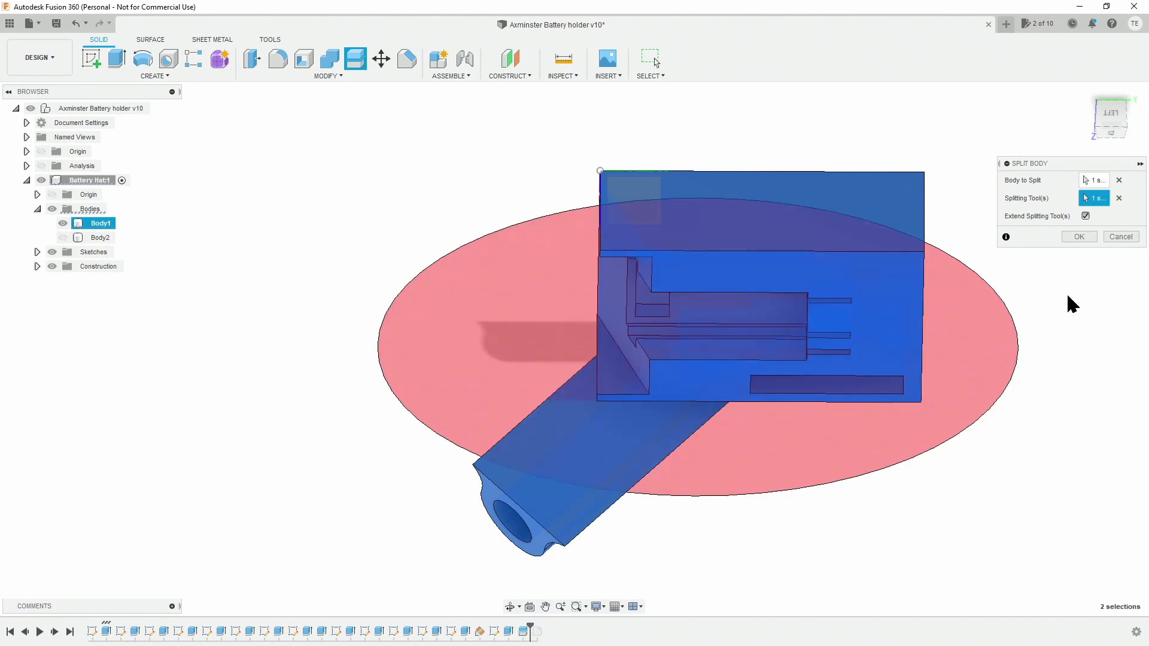
click(1079, 236)
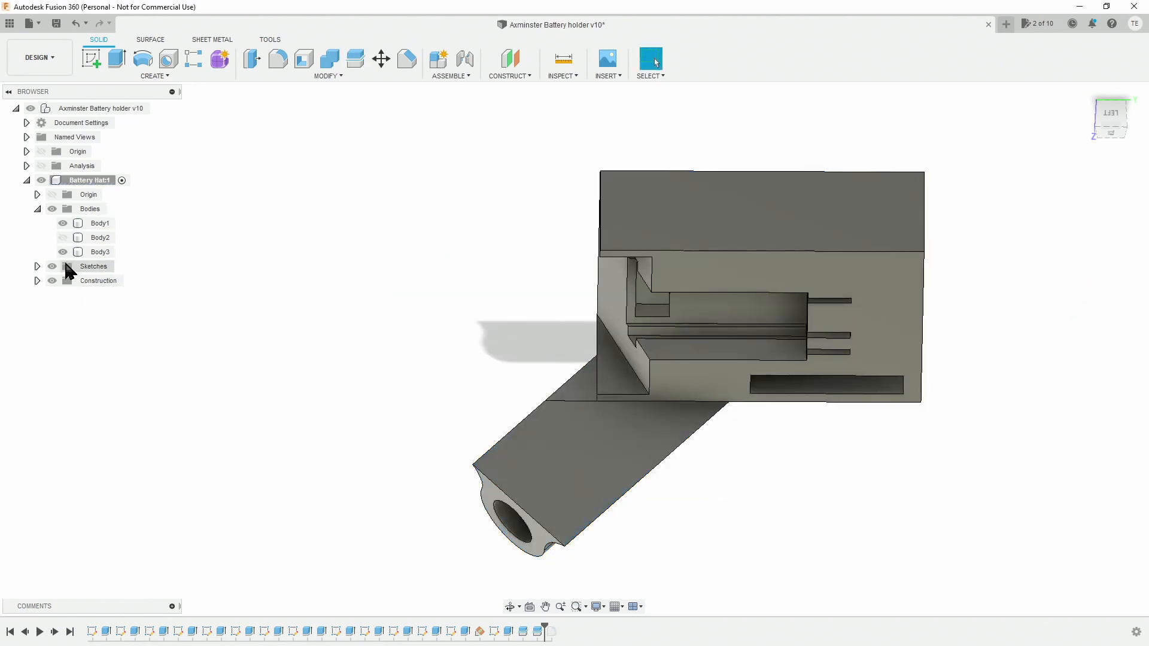
click(63, 251)
Try to split Body1 along the narrow end face of the holder's side wall to trim the tube's overhang
click(569, 432)
shift+middle_drag(569, 432, 634, 457)
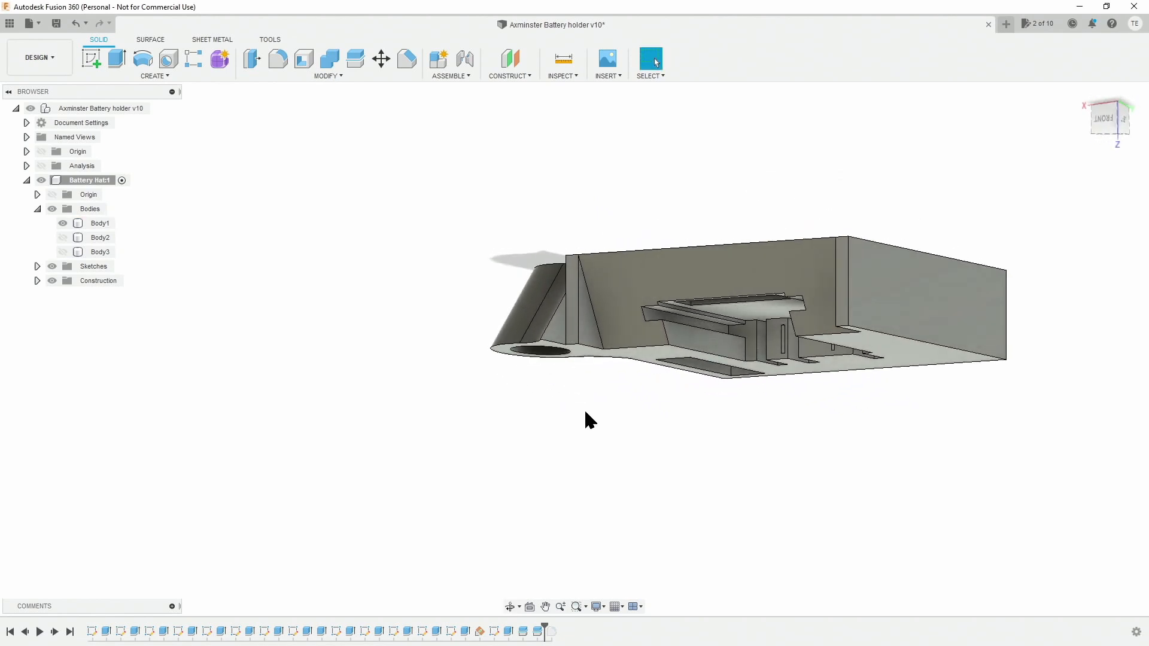
shift+middle_drag(584, 418, 521, 335)
click(552, 342)
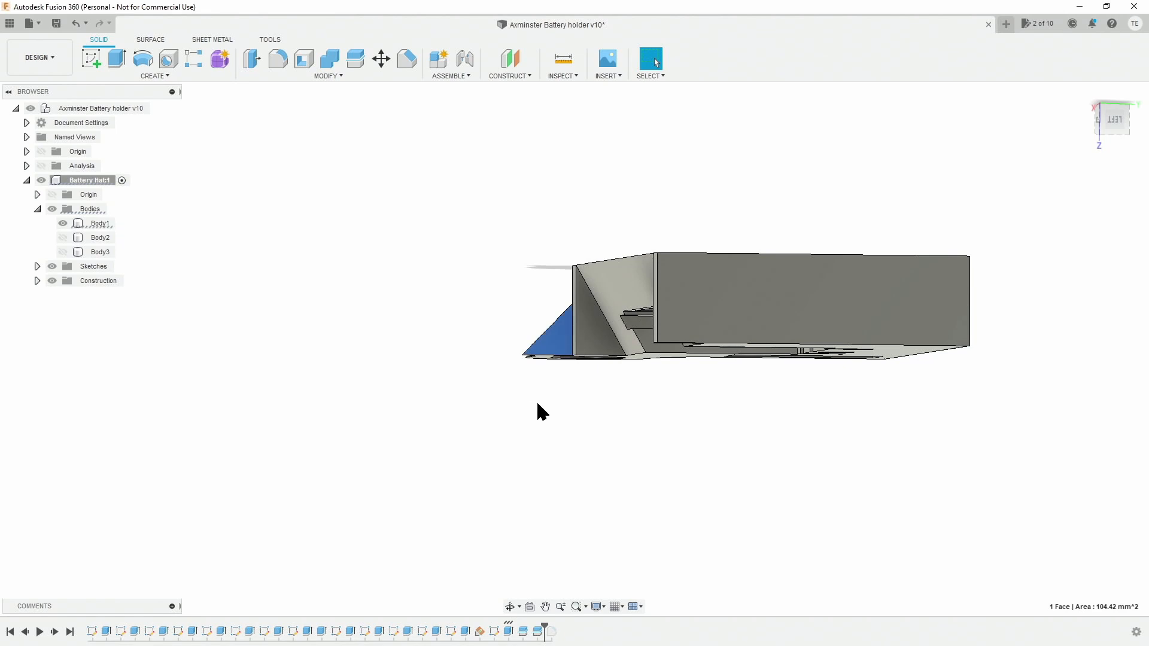
middle_drag(527, 407, 507, 428)
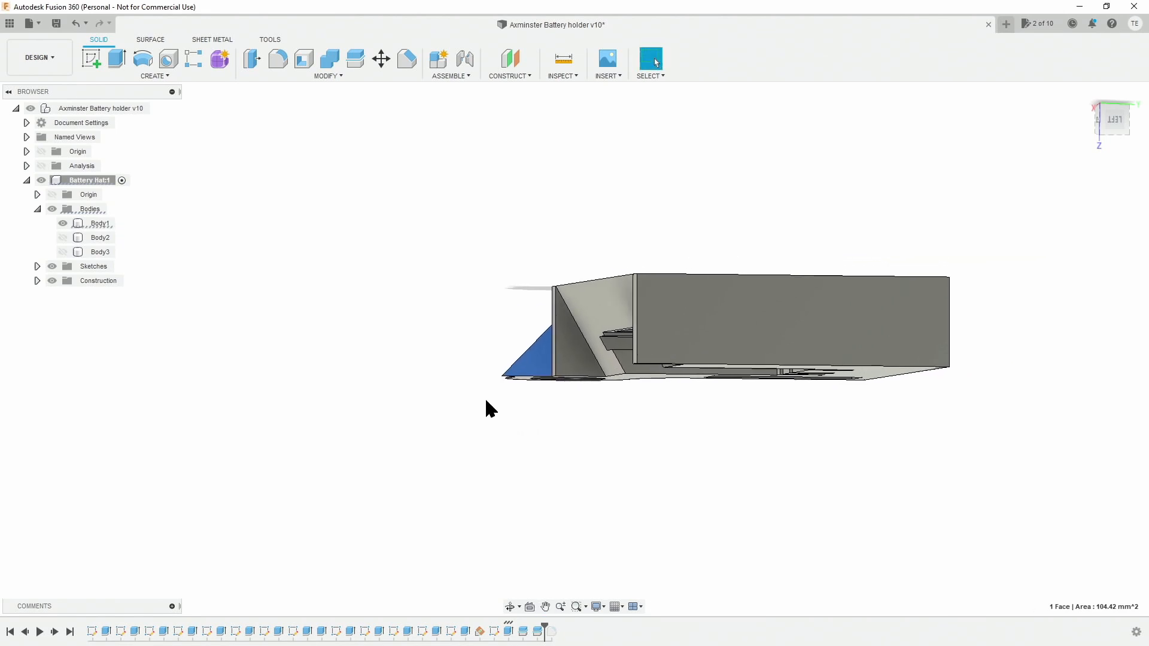
scroll(486, 400, up, 1)
click(328, 76)
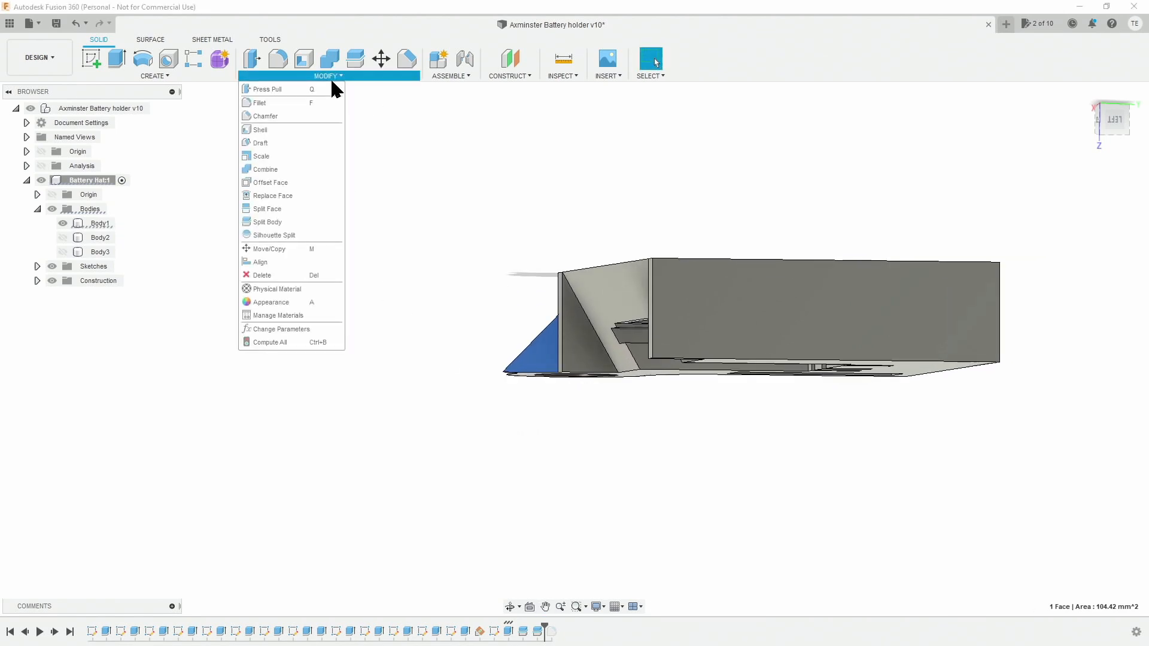
click(302, 223)
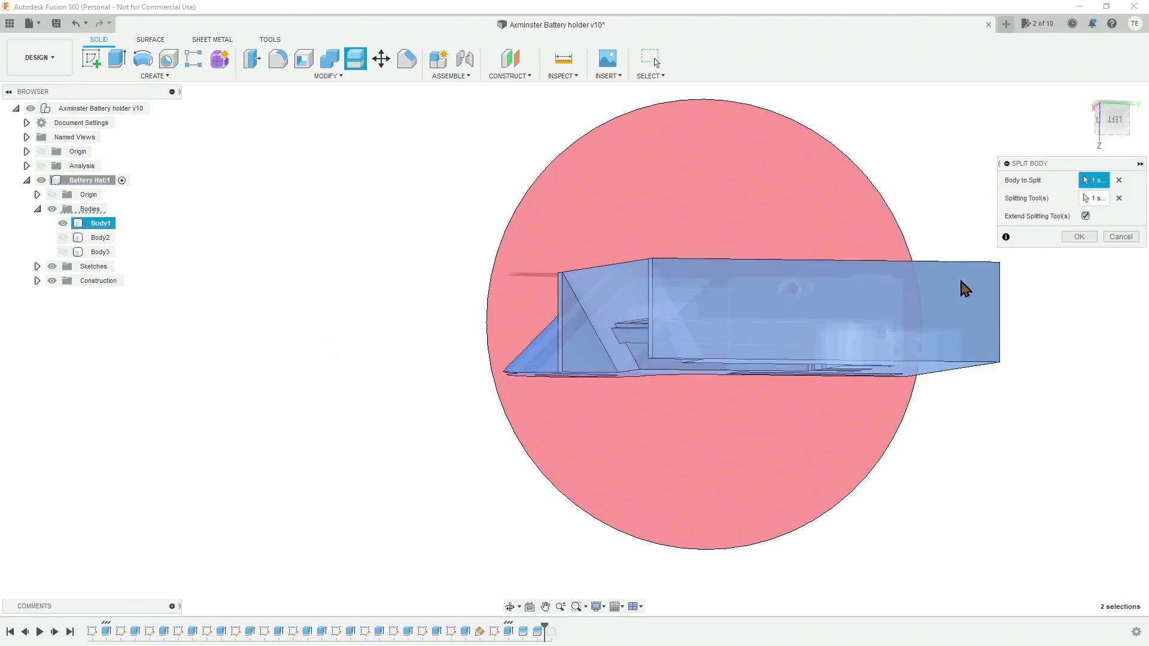
click(1118, 198)
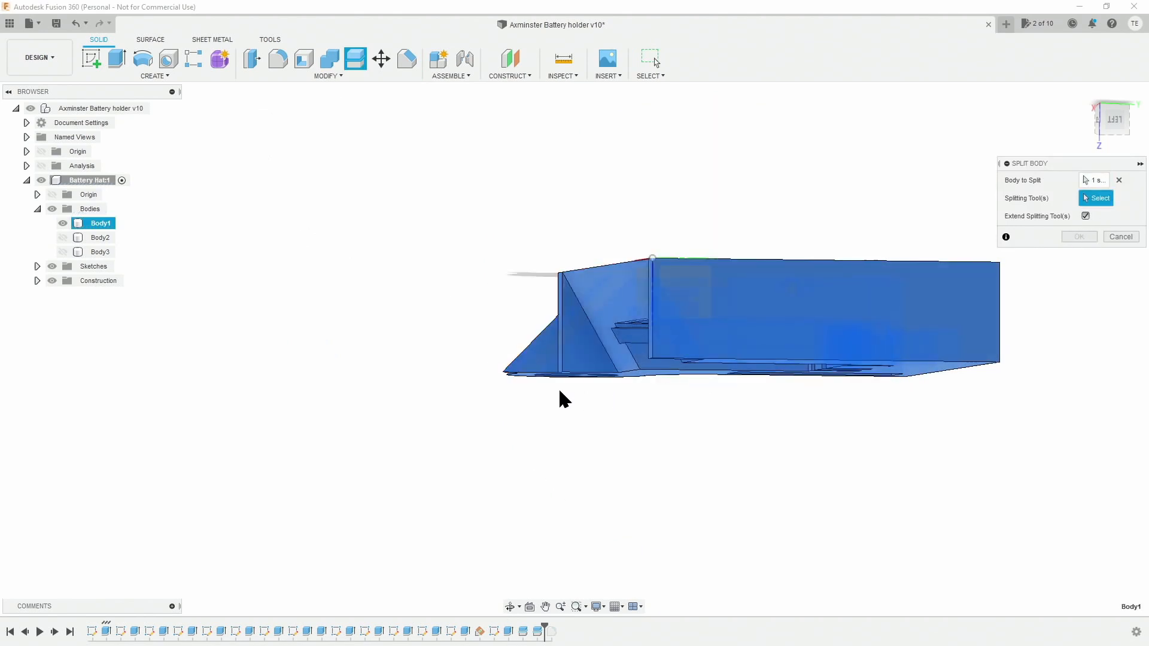
shift+middle_drag(547, 384, 615, 377)
click(609, 351)
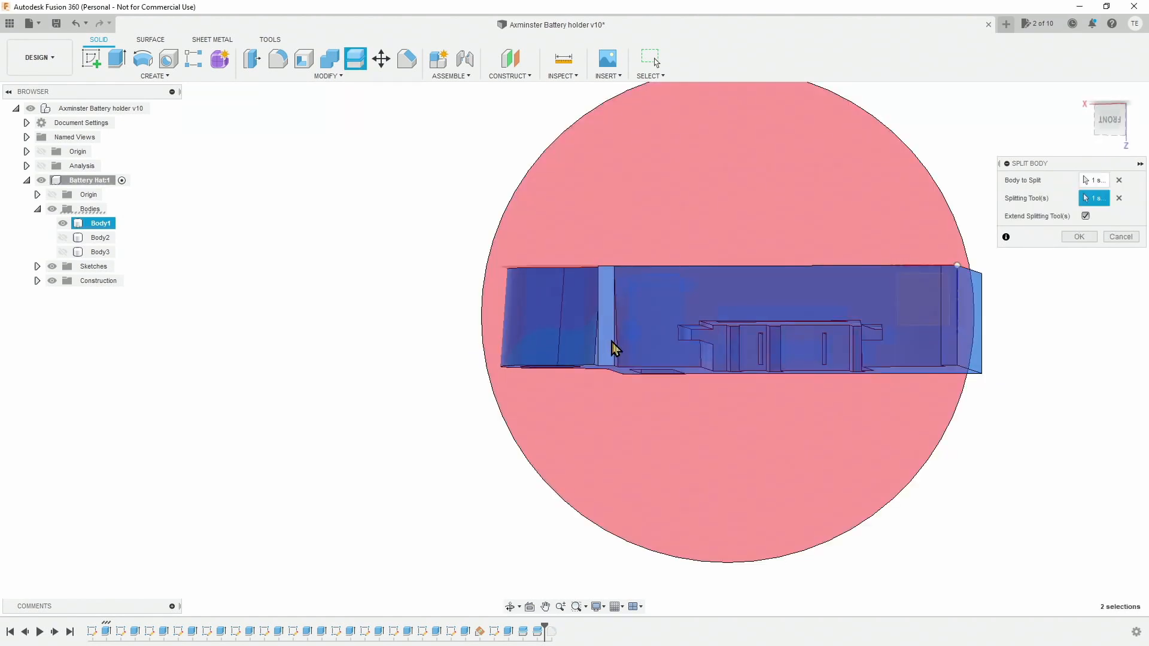
click(1084, 237)
shift+middle_drag(1001, 287, 692, 368)
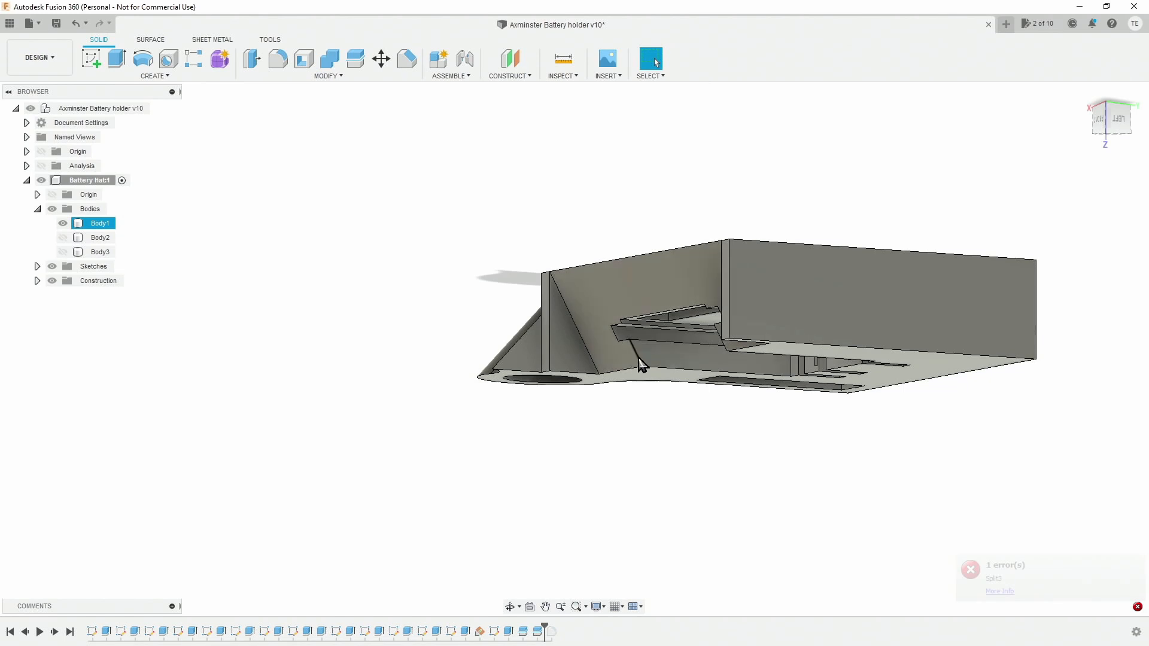
Cut away the tube's overhang past the holder's end by extruding its triangular face -30 mm
shift+middle_drag(607, 353, 592, 393)
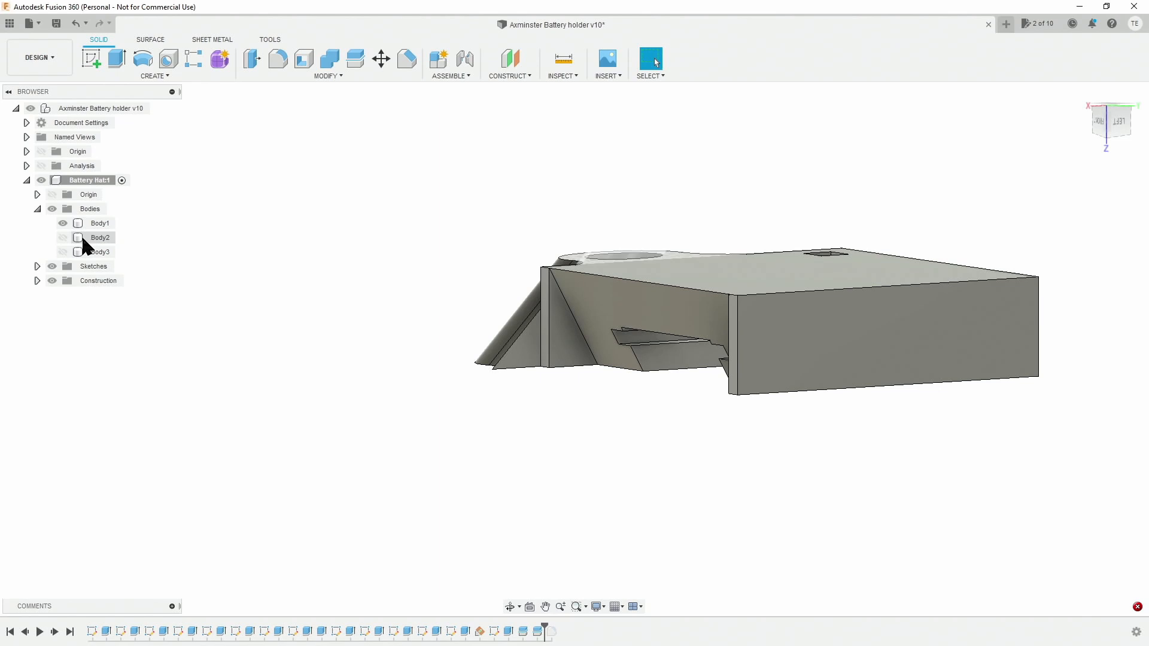
click(524, 351)
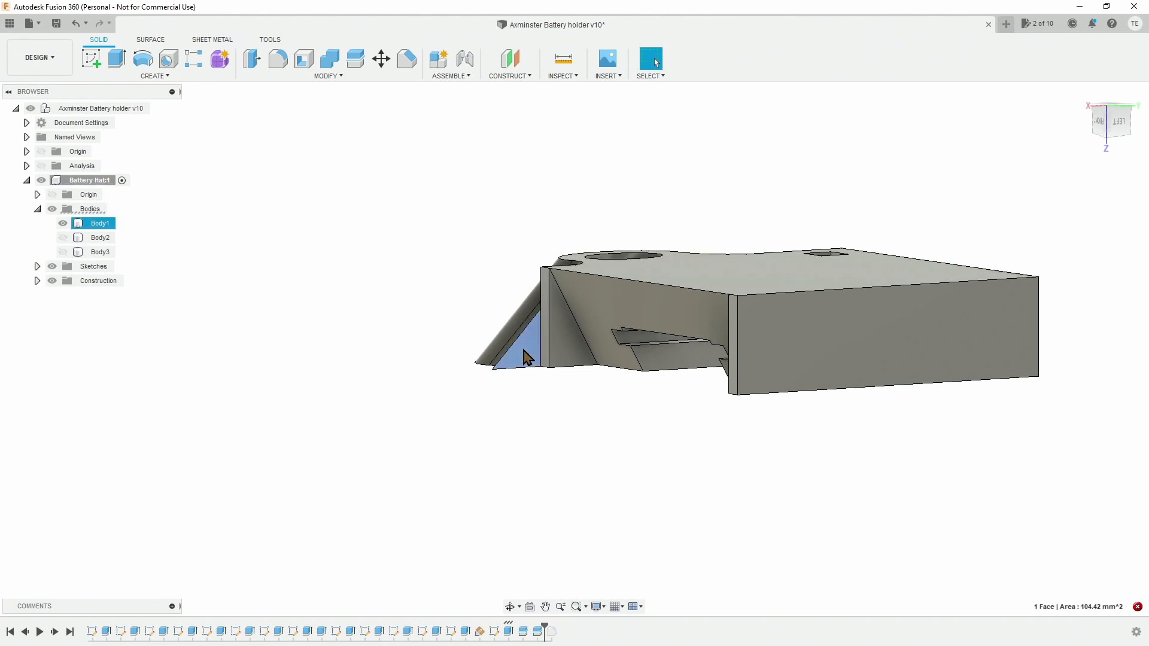
key(e)
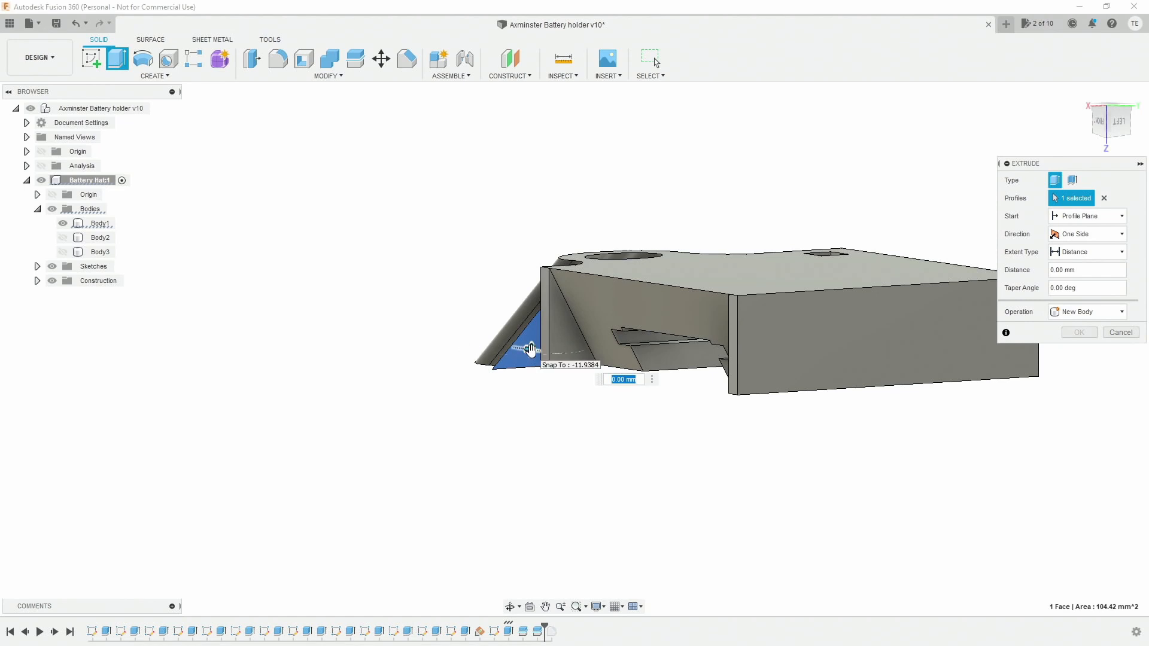
drag(532, 348, 463, 335)
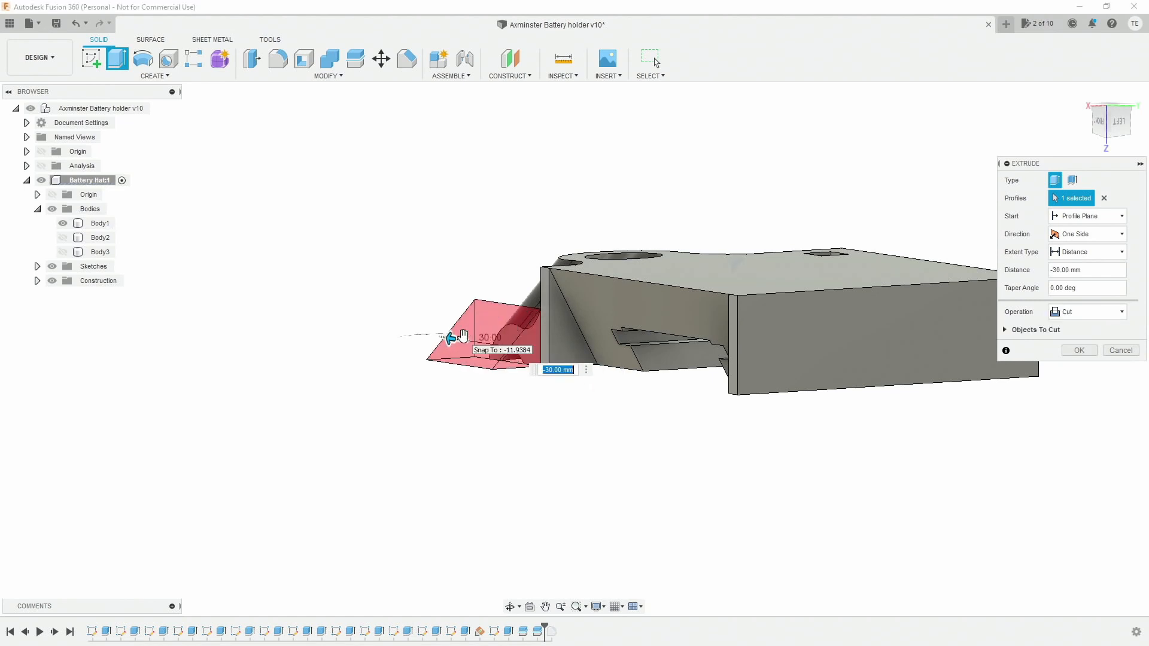
key(Return)
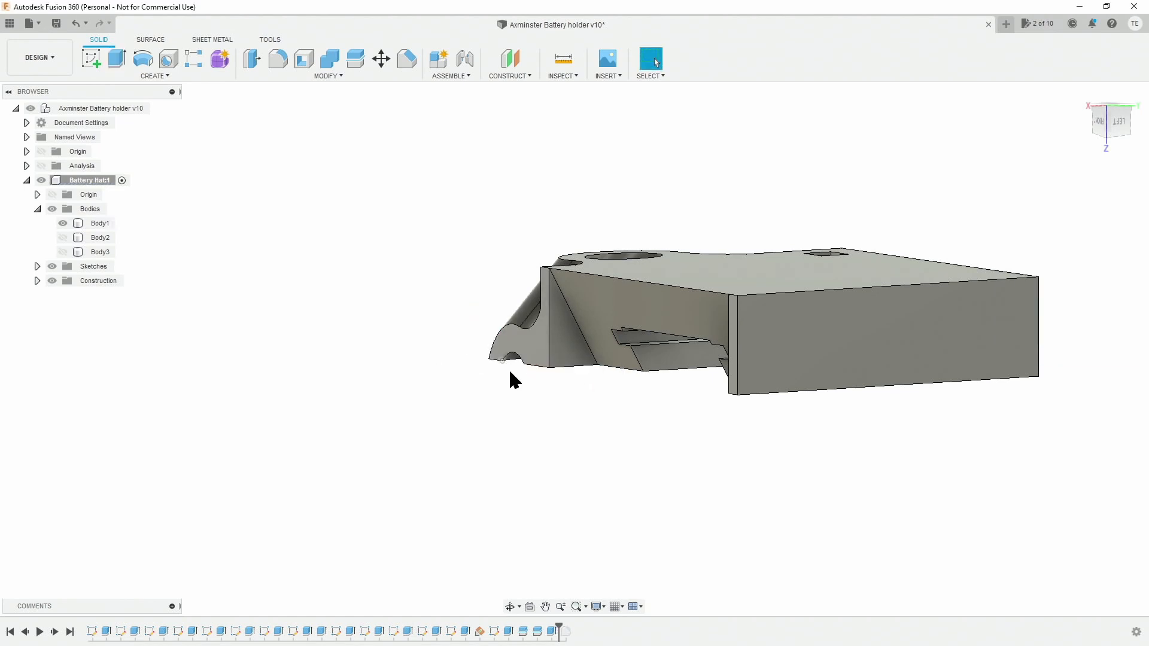
Show Sketch9, which contains the two screw-hole profiles on the holder's side where the tube meets it
shift+middle_drag(489, 363, 659, 347)
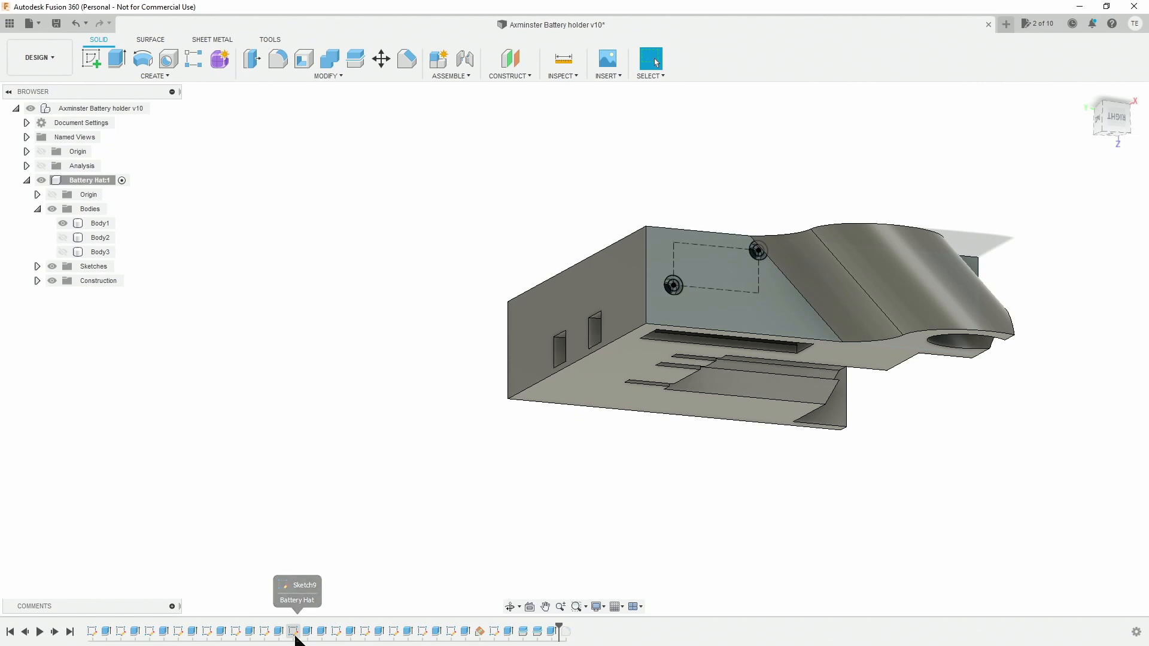
click(37, 266)
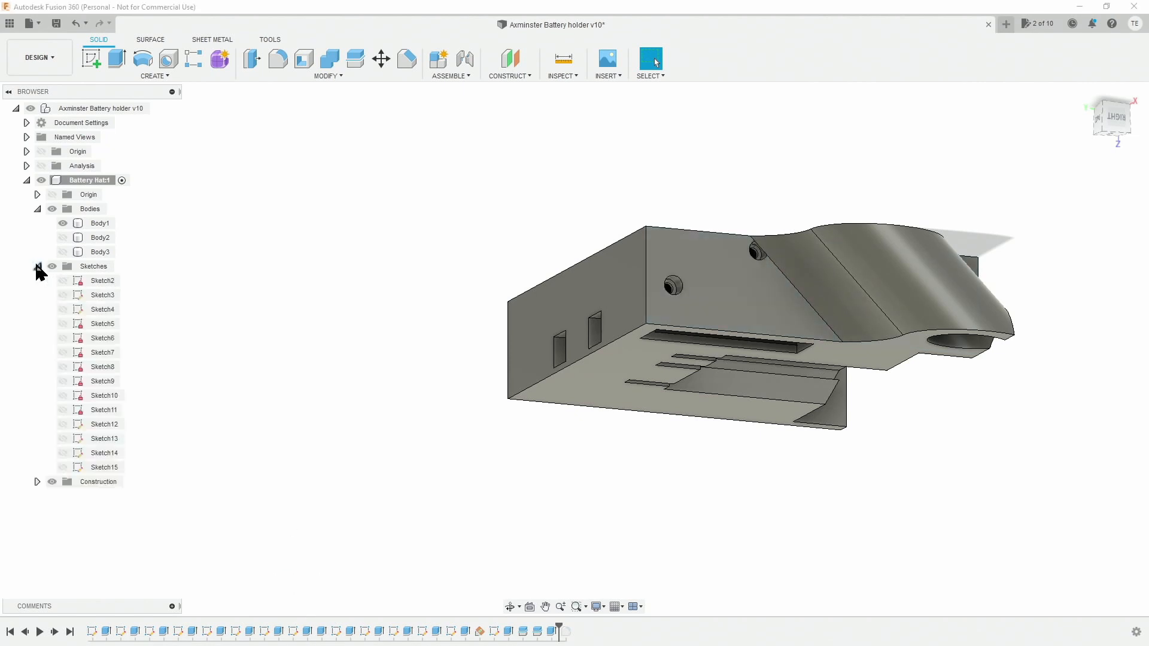
click(106, 381)
click(63, 381)
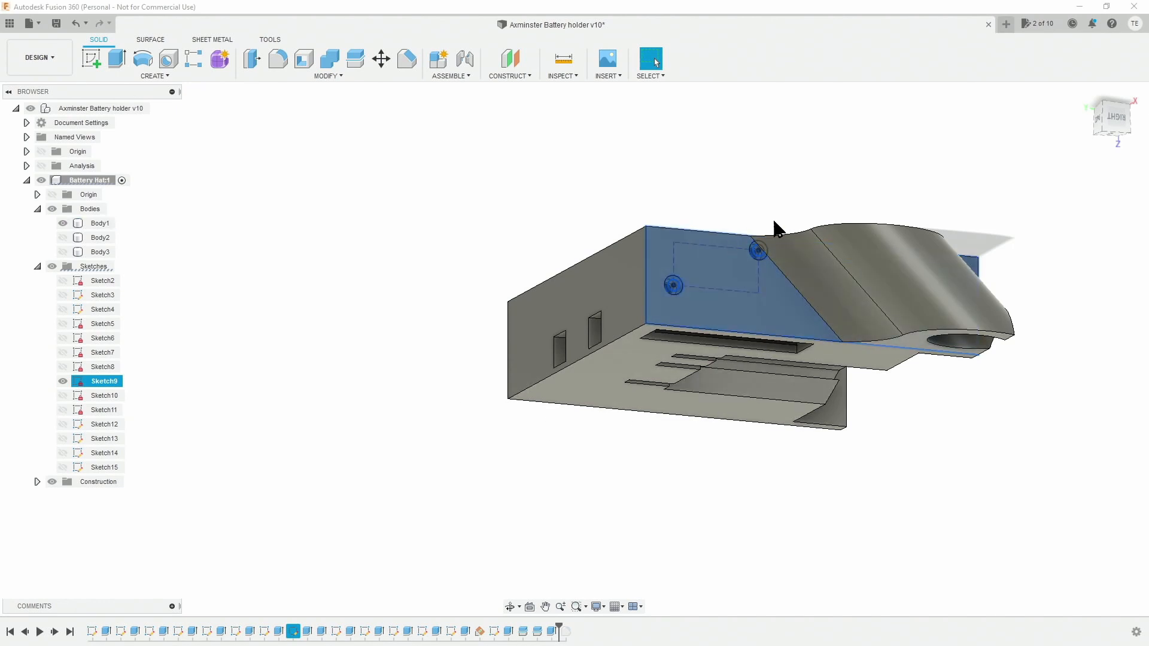
scroll(777, 246, up, 3)
scroll(775, 248, up, 3)
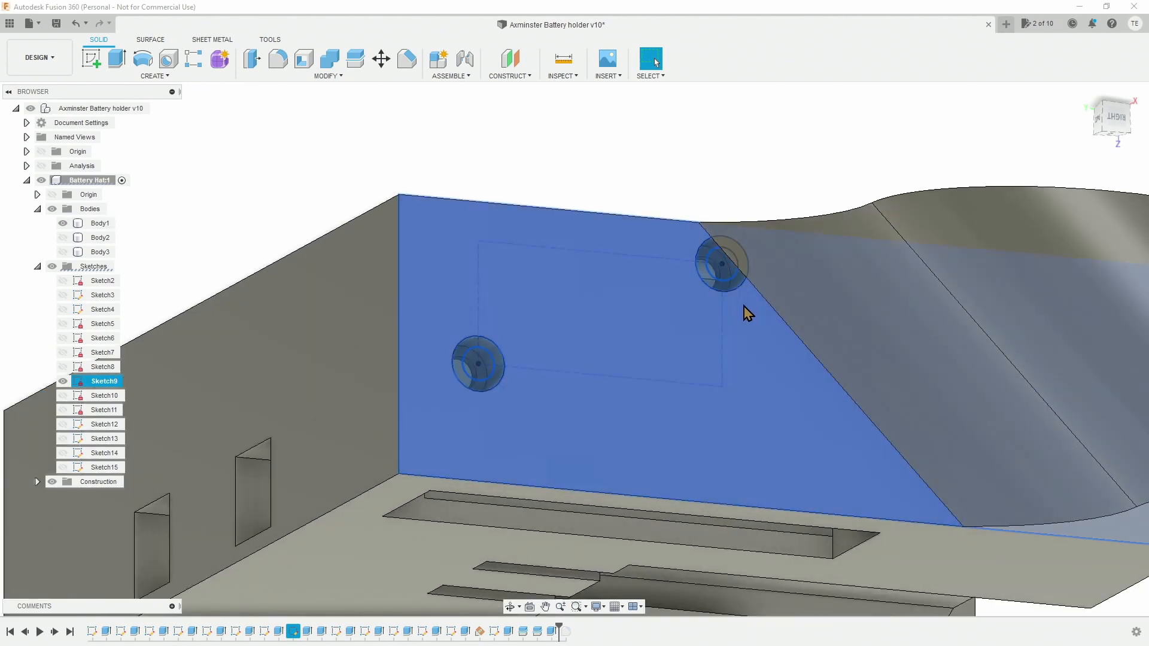
scroll(622, 320, up, 3)
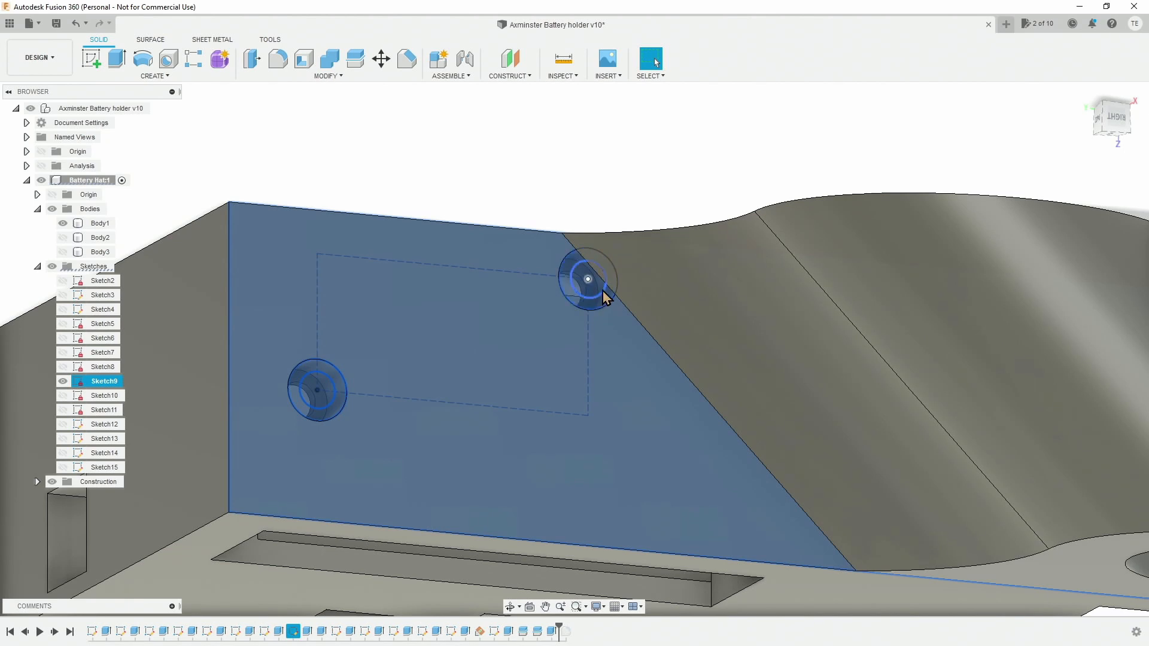
Cut the upper screw-hole profiles, where the hole meets the tube, 14 mm outward through the overlapping material
click(606, 302)
key(e)
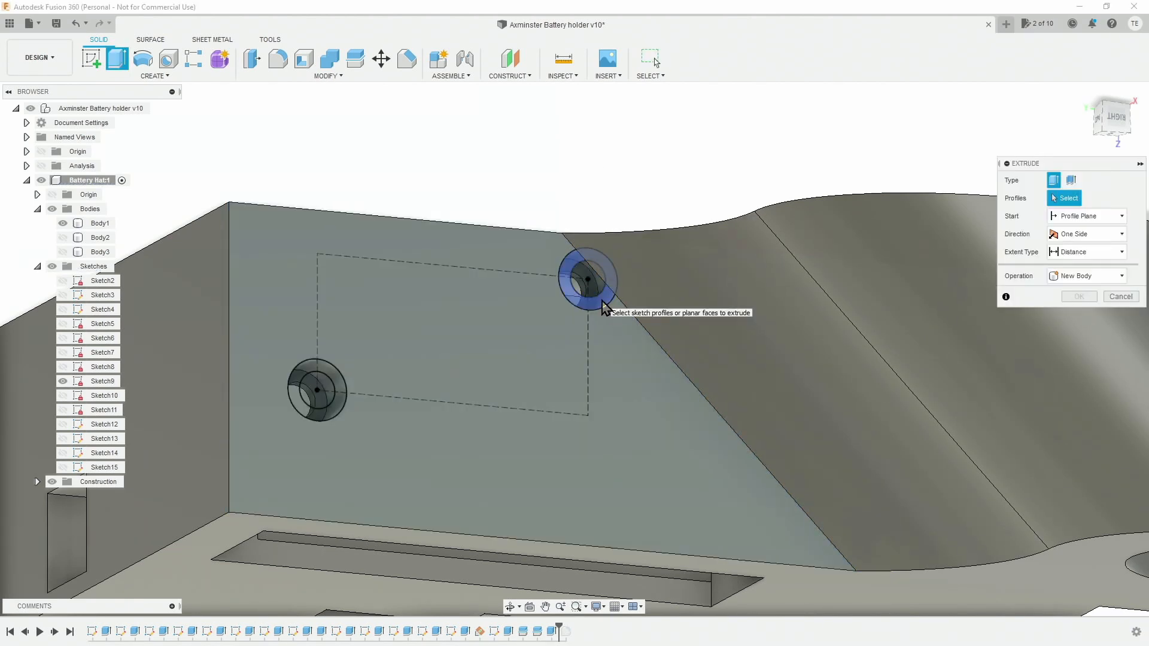
click(583, 283)
drag(574, 273, 660, 239)
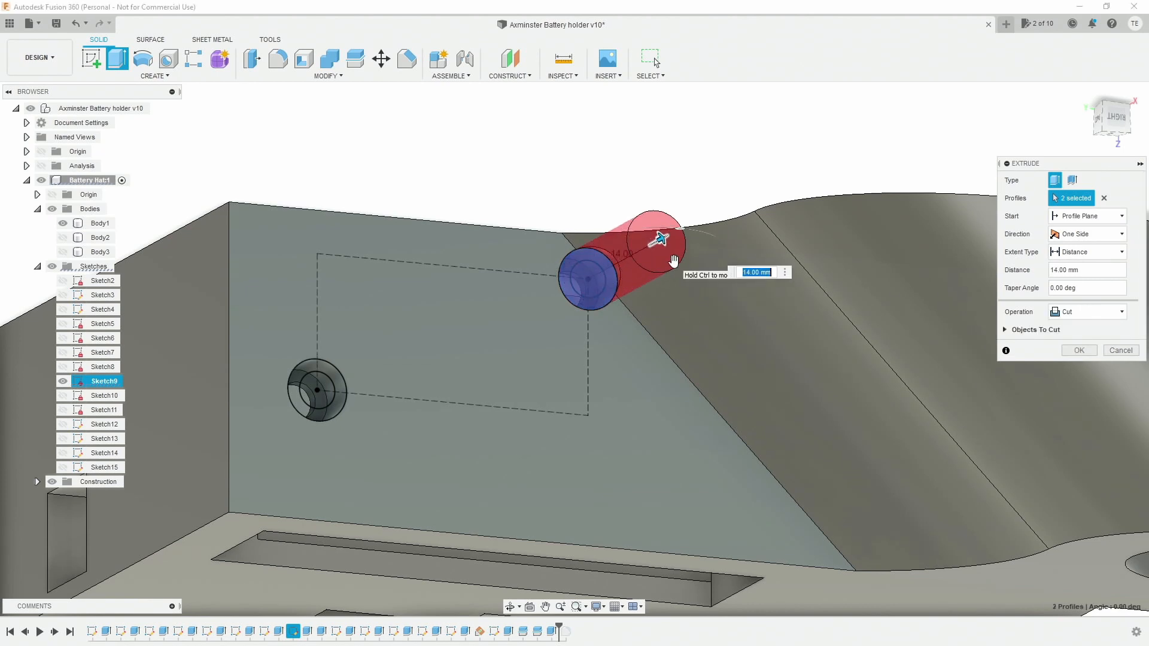
click(1077, 350)
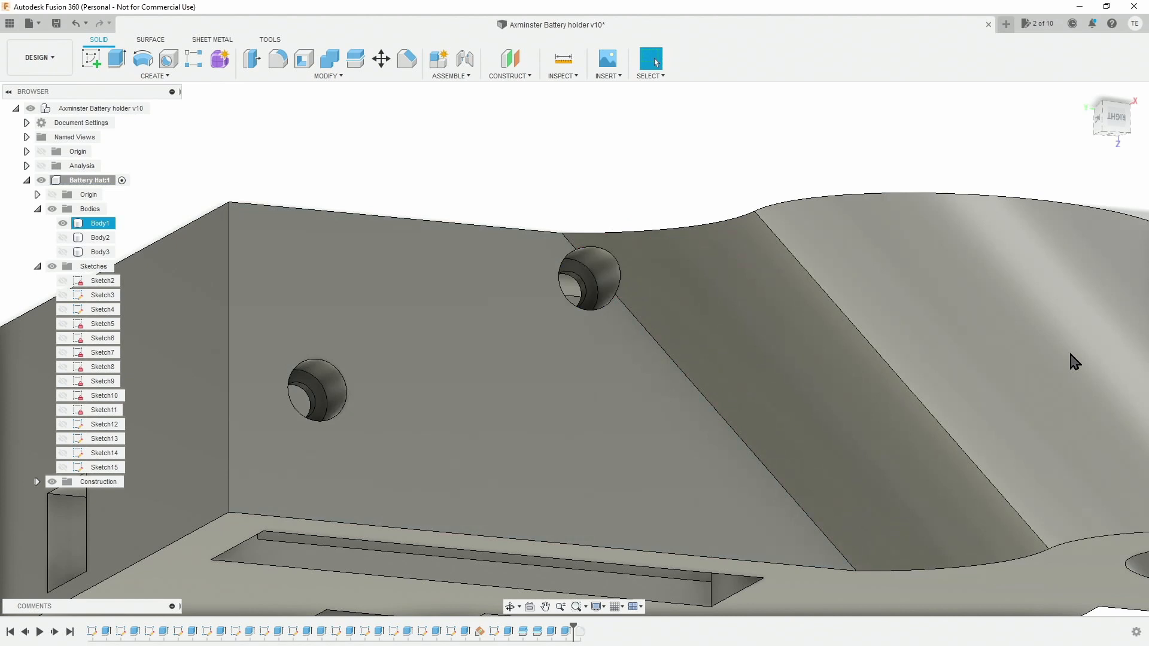
mouse_move(641, 369)
shift+middle_down()
mouse_move(602, 371)
mouse_move(643, 379)
shift+middle_up()
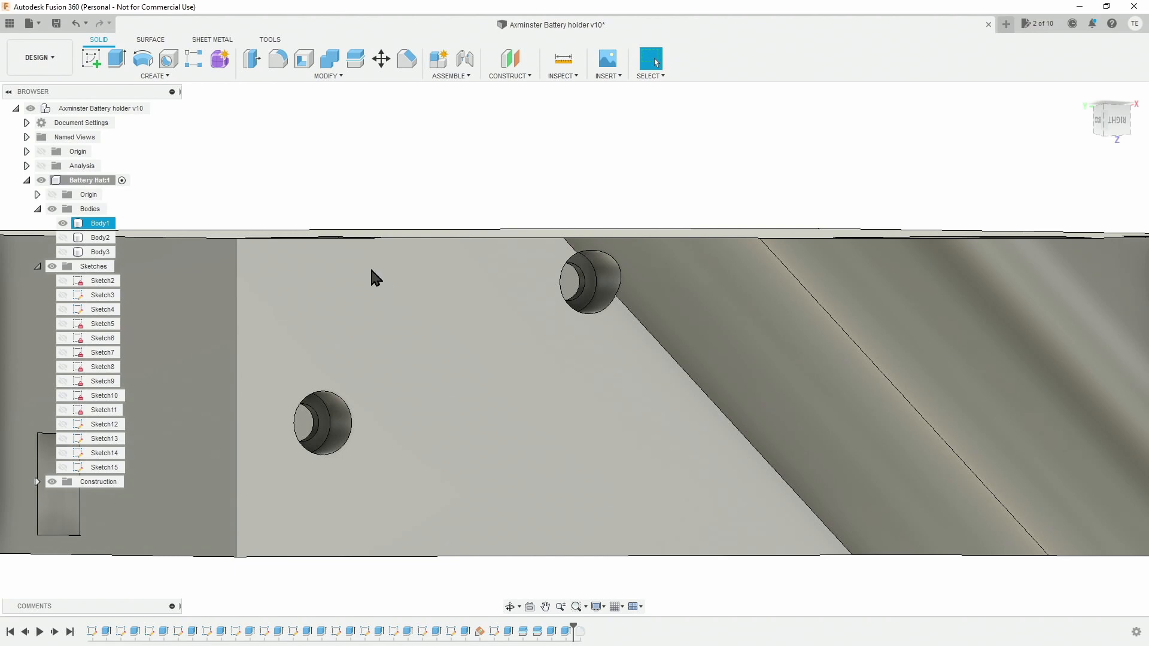
click(1084, 96)
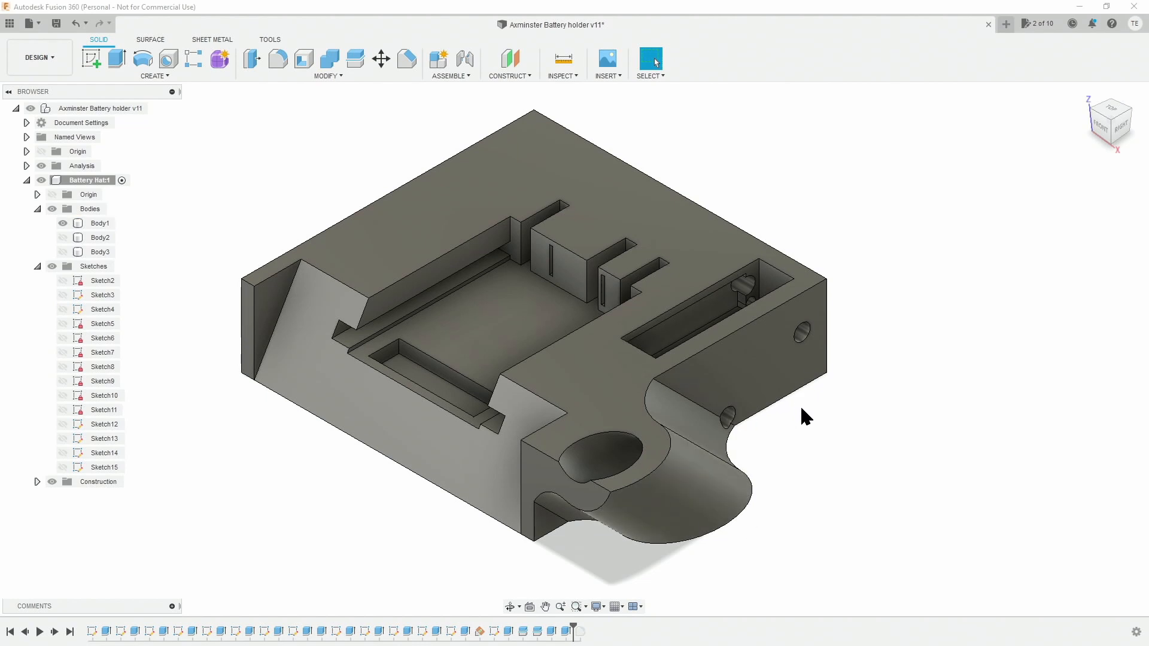
key(F4)
drag(795, 397, 655, 376)
key(Escape)
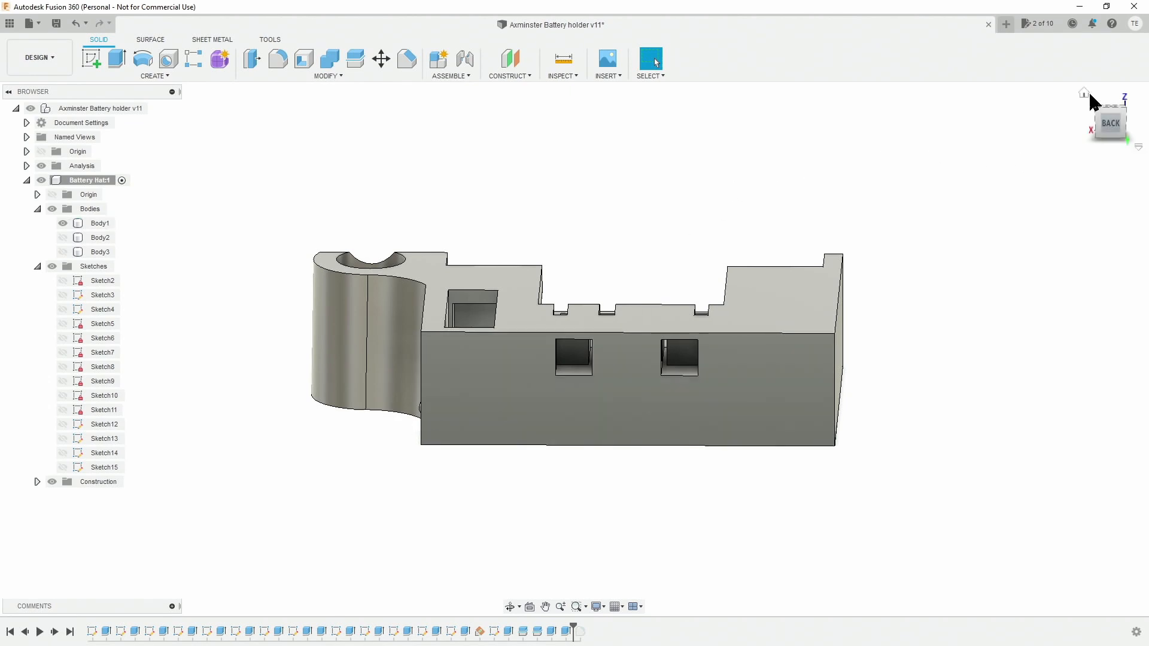
click(1086, 94)
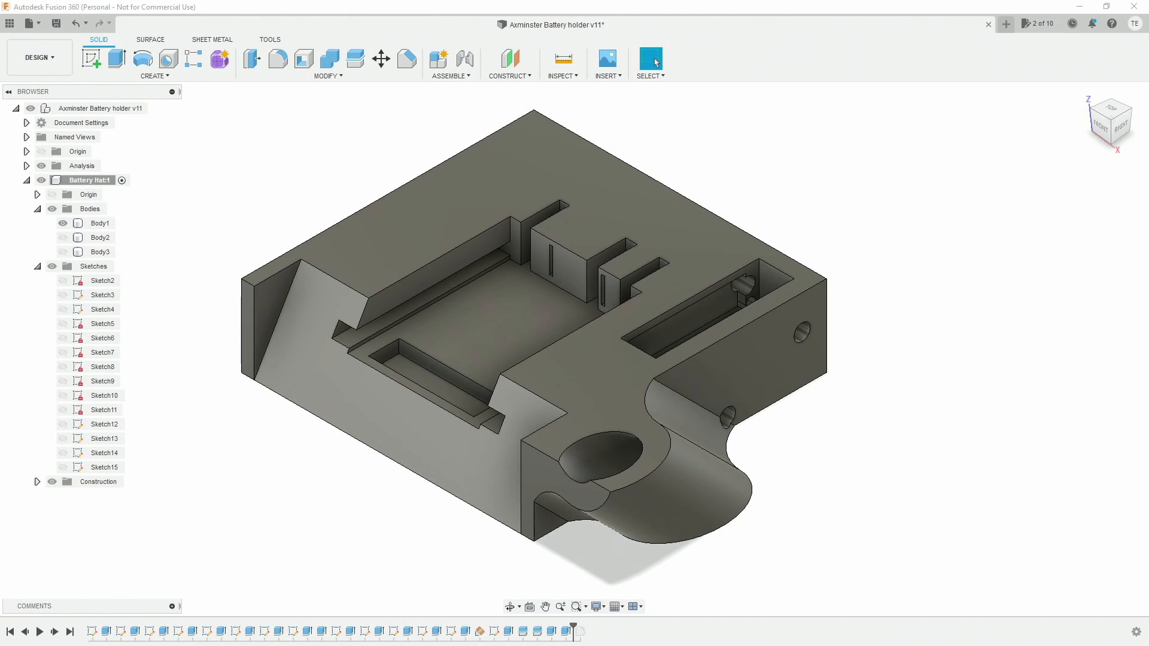
Fillet the four upper edges of the two narrow contact slots in the holder's terminal wall with a 0.5 mm radius
shift+middle_drag(445, 434, 559, 303)
scroll(511, 307, up, 8)
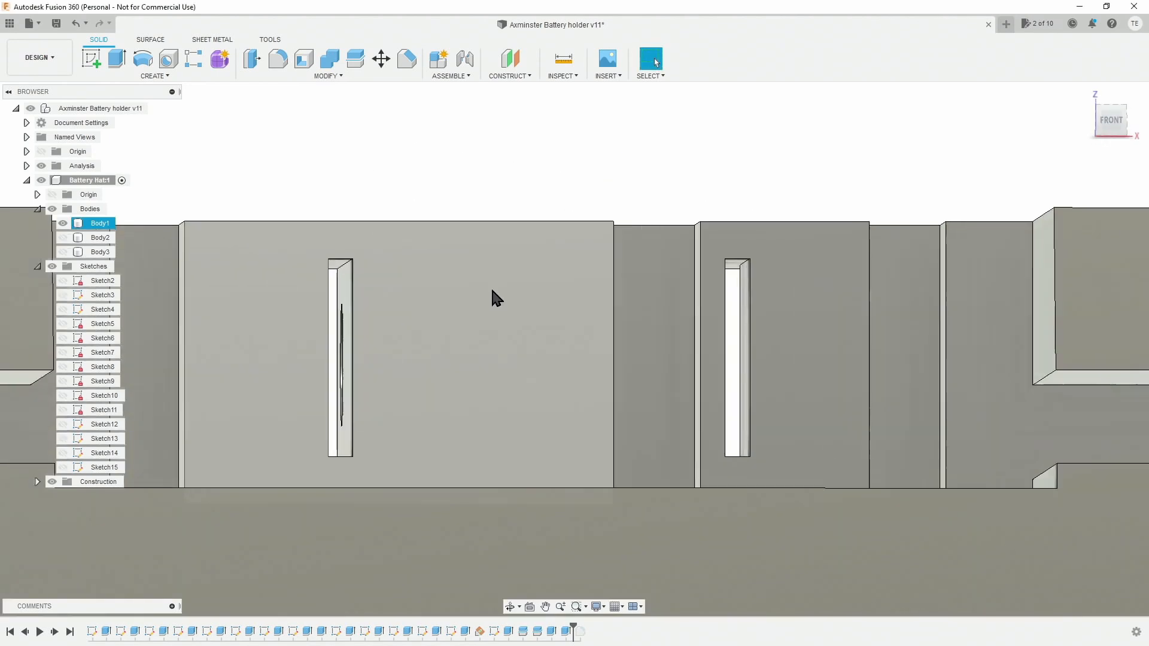
key(f)
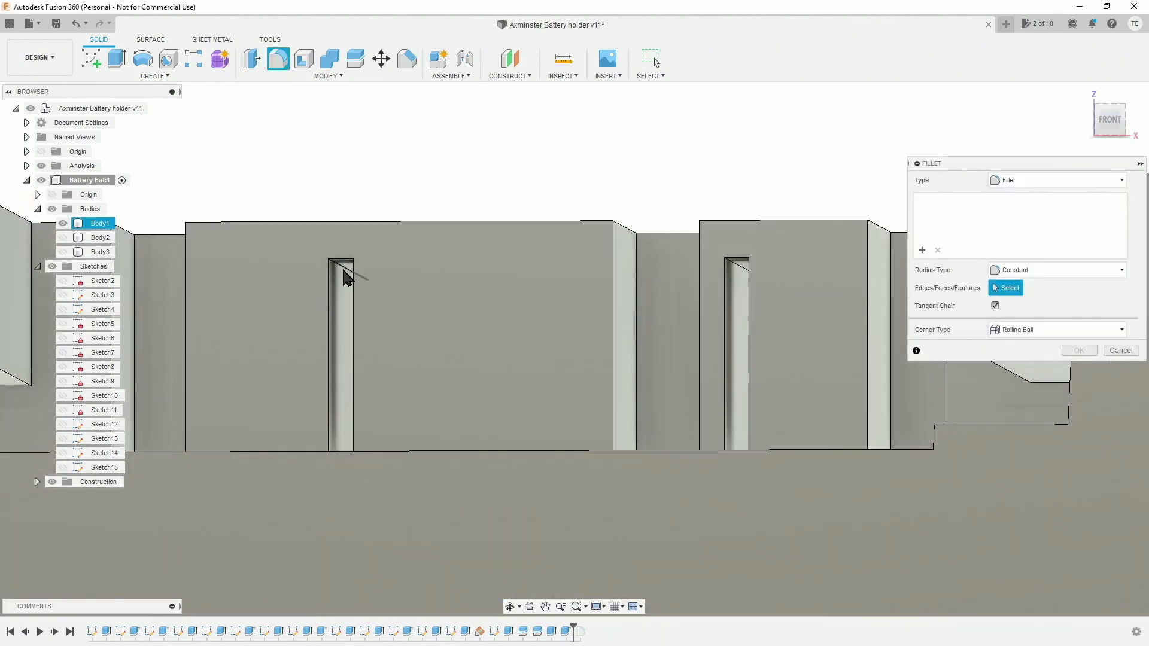
click(342, 270)
click(737, 264)
shift+middle_drag(741, 267, 993, 270)
click(342, 264)
click(727, 266)
text(0.5)
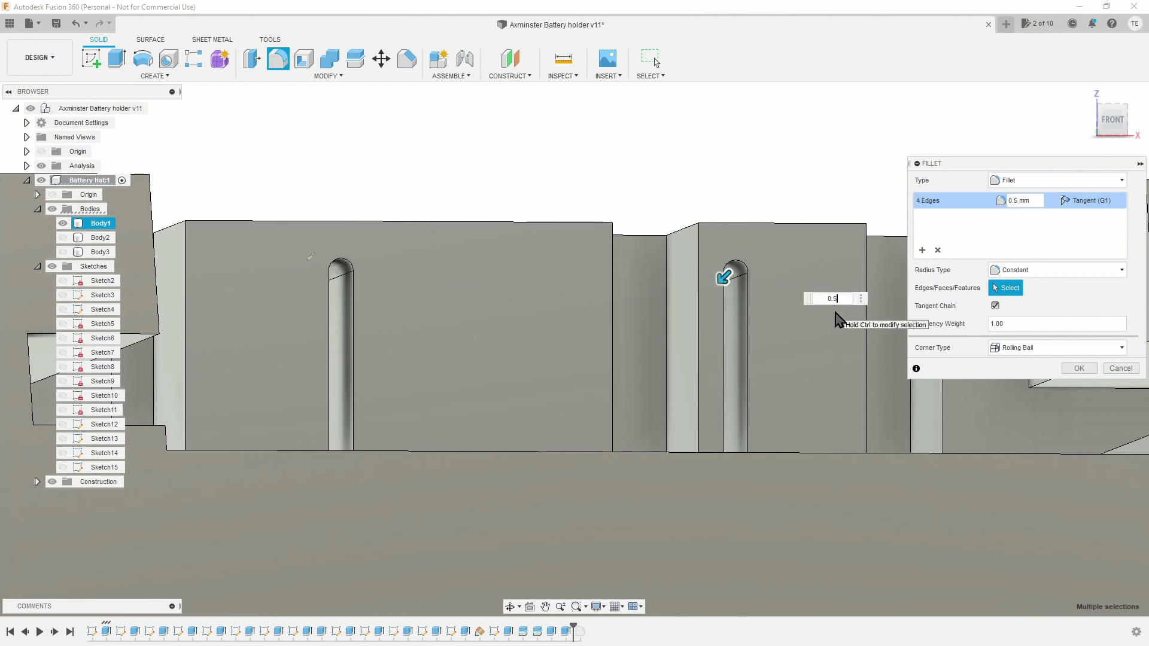
key(Return)
Fillet the outer upper edges of the two side grooves flanking the battery recess with a 1 mm radius
scroll(555, 350, down, 3)
scroll(749, 359, up, 2)
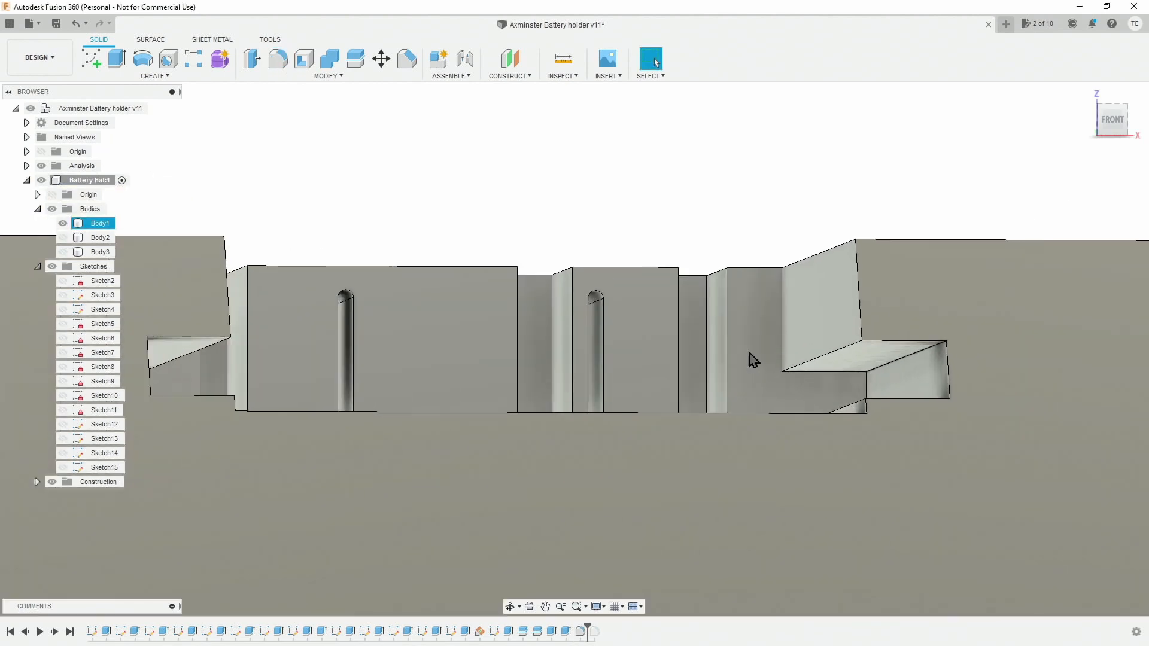
click(280, 62)
click(886, 364)
shift+middle_drag(211, 372, 308, 404)
click(172, 389)
text(1)
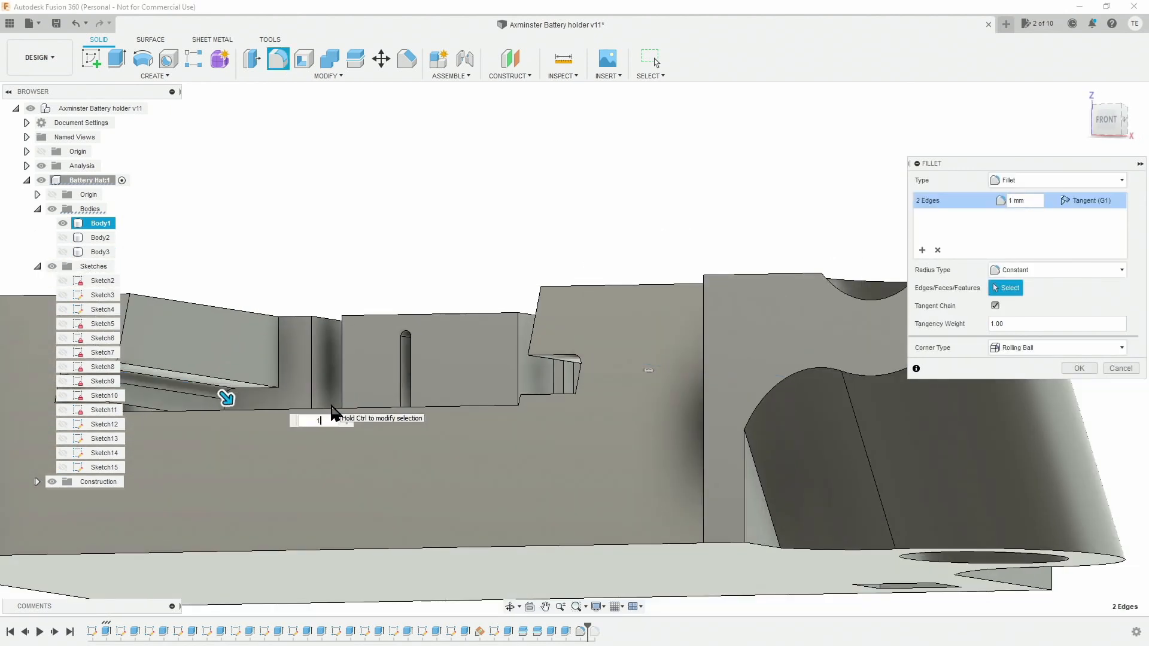
key(Return)
Show the Section2 analysis to expose the inside of the rectangular pocket and its connecting channel
shift+middle_drag(1010, 451, 697, 436)
click(27, 166)
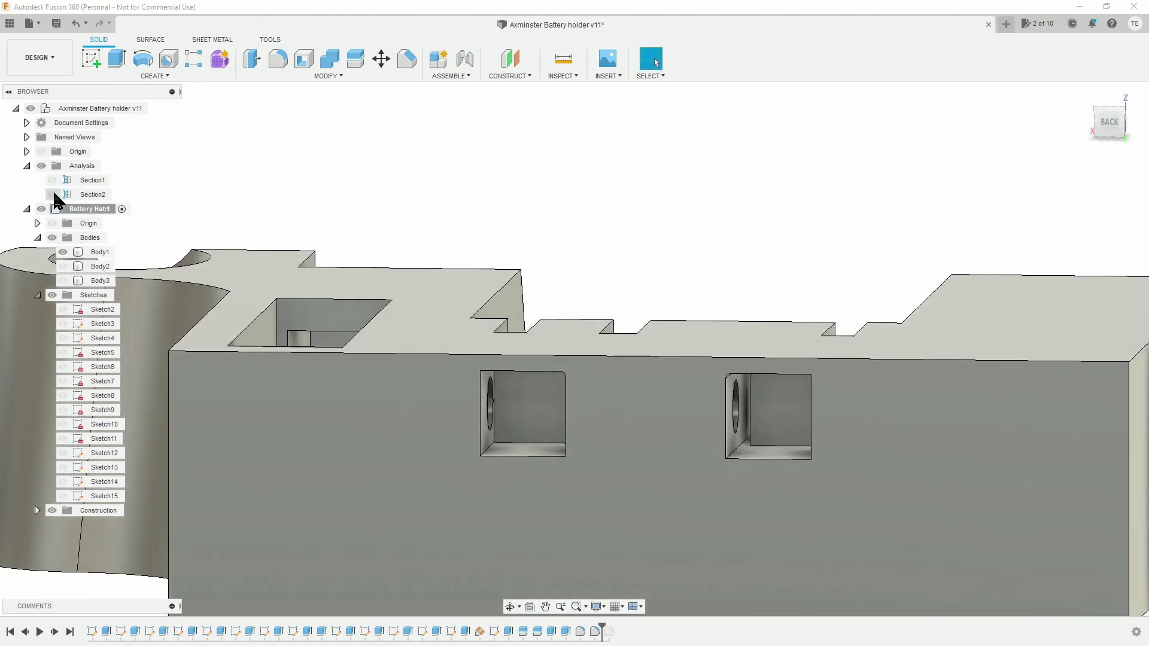
click(54, 194)
shift+middle_drag(387, 482, 400, 472)
Fillet the upper edges of the channel opening inside the pocket, using the Section2 view to reach them
click(282, 64)
click(391, 337)
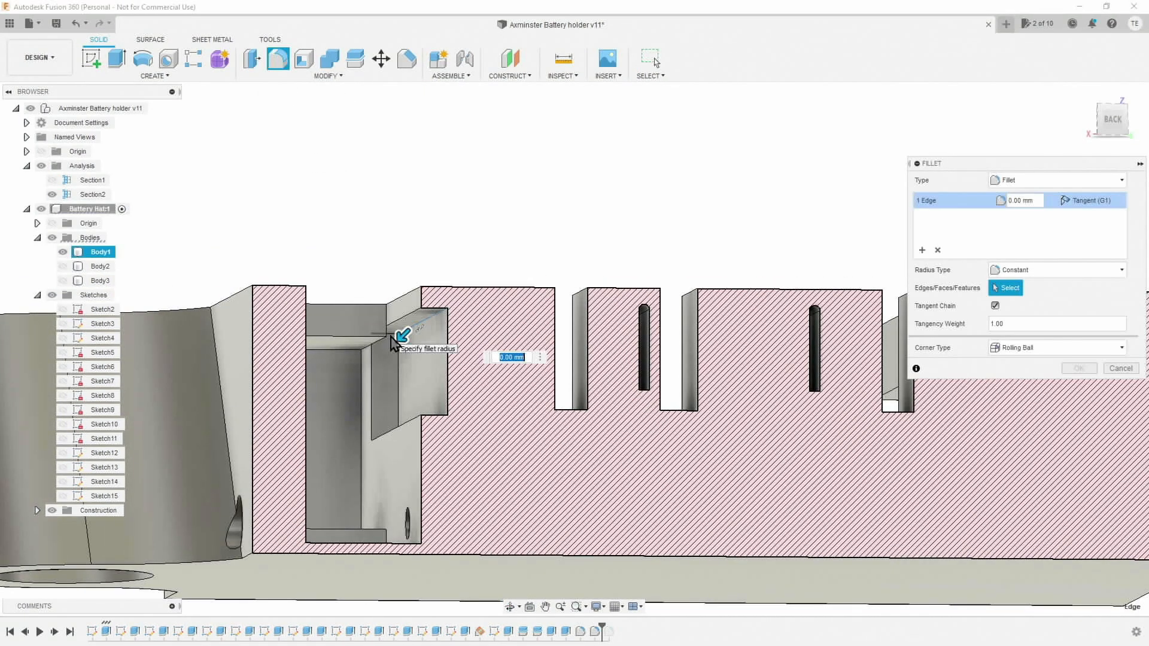
click(390, 338)
scroll(392, 338, up, 5)
click(394, 341)
text(1)
drag(444, 301, 453, 309)
shift+middle_drag(467, 377, 542, 323)
ctrl+click(395, 291)
drag(549, 321, 549, 333)
scroll(393, 424, down, 3)
shift+middle_drag(393, 424, 425, 440)
click(52, 194)
shift+middle_drag(646, 268, 604, 263)
click(52, 194)
key(Return)
Fillet the upper back edge of the recess inside the pocket with a large radius
shift+middle_drag(670, 413, 396, 284)
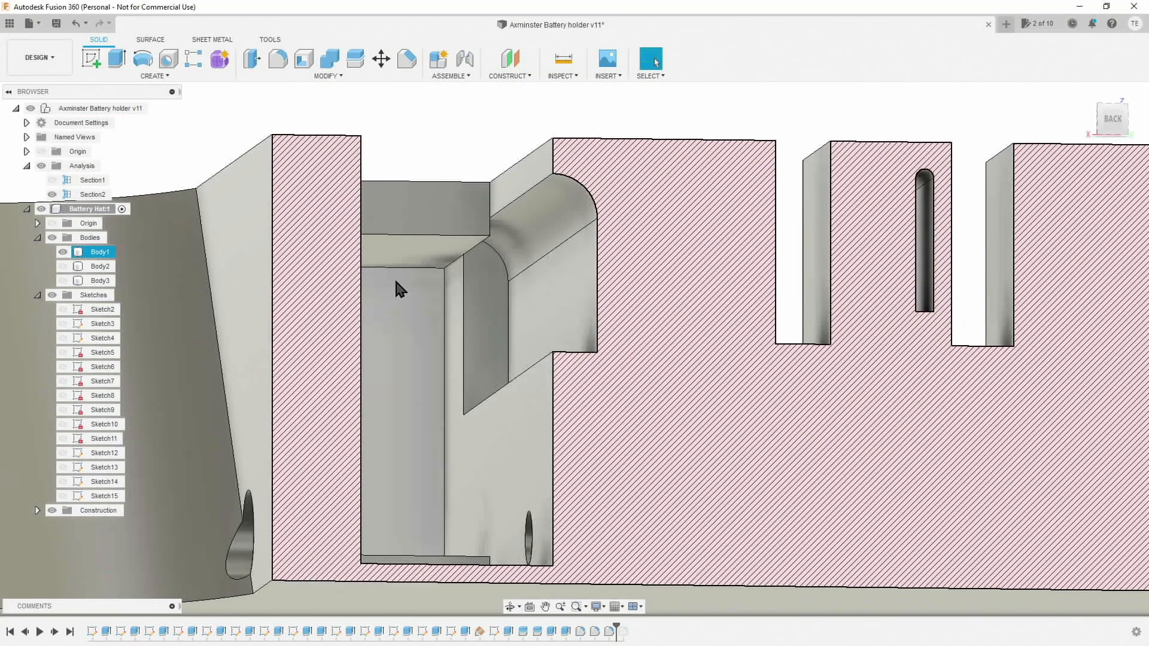
click(277, 59)
mouse_move(294, 305)
shift+middle_down()
mouse_move(254, 258)
mouse_move(293, 298)
shift+middle_up()
click(254, 258)
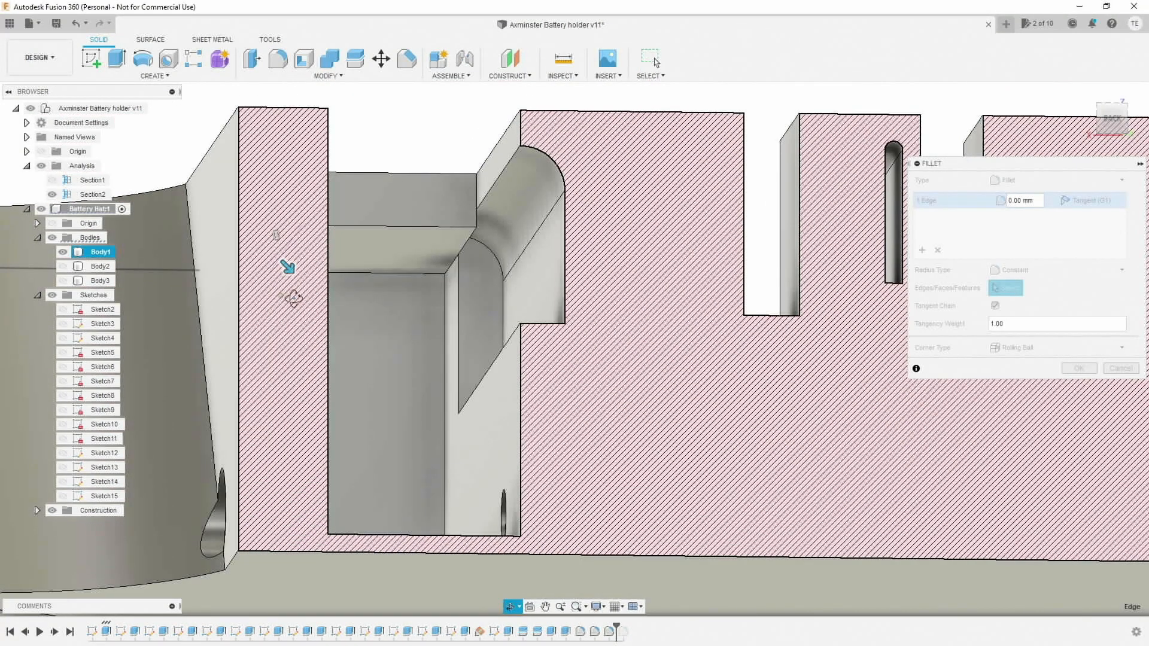
click(366, 273)
drag(367, 278, 371, 310)
shift+middle_drag(370, 310, 370, 307)
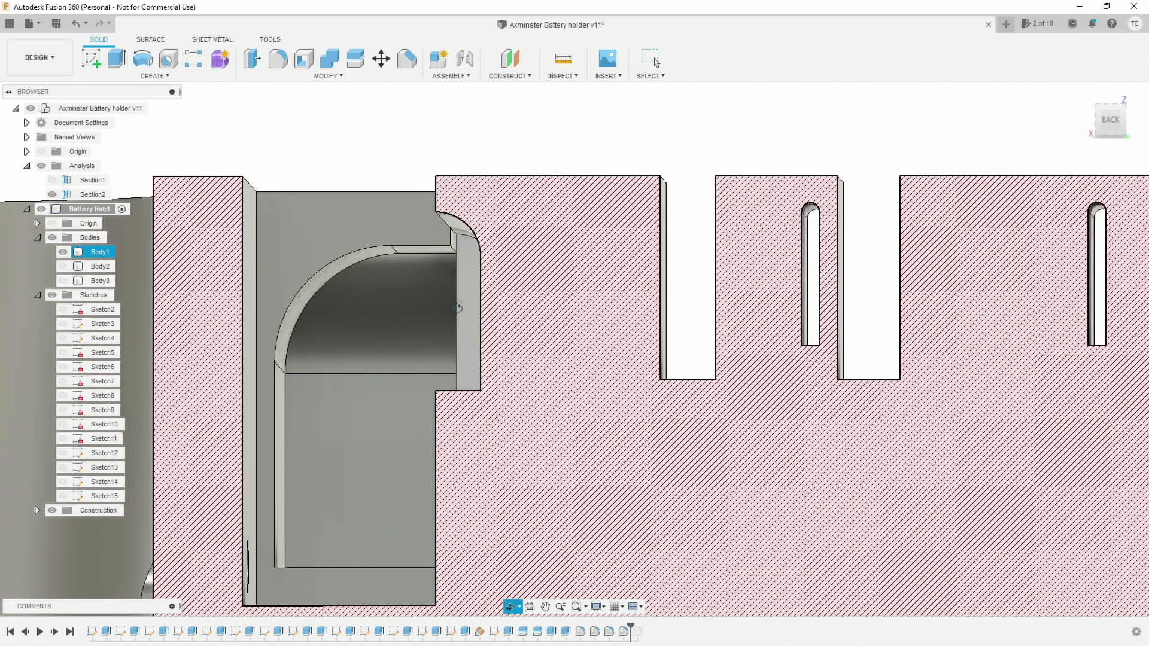
Chamfer the edge beside the rounded recess inside the pocket and hide Section2
key(f)
key(Return)
shift+middle_drag(946, 352, 379, 57)
click(407, 58)
click(482, 244)
drag(480, 246, 468, 257)
shift+middle_drag(488, 273, 496, 359)
click(1078, 332)
scroll(508, 325, down, 5)
double_click(73, 195)
click(52, 194)
key(Escape)
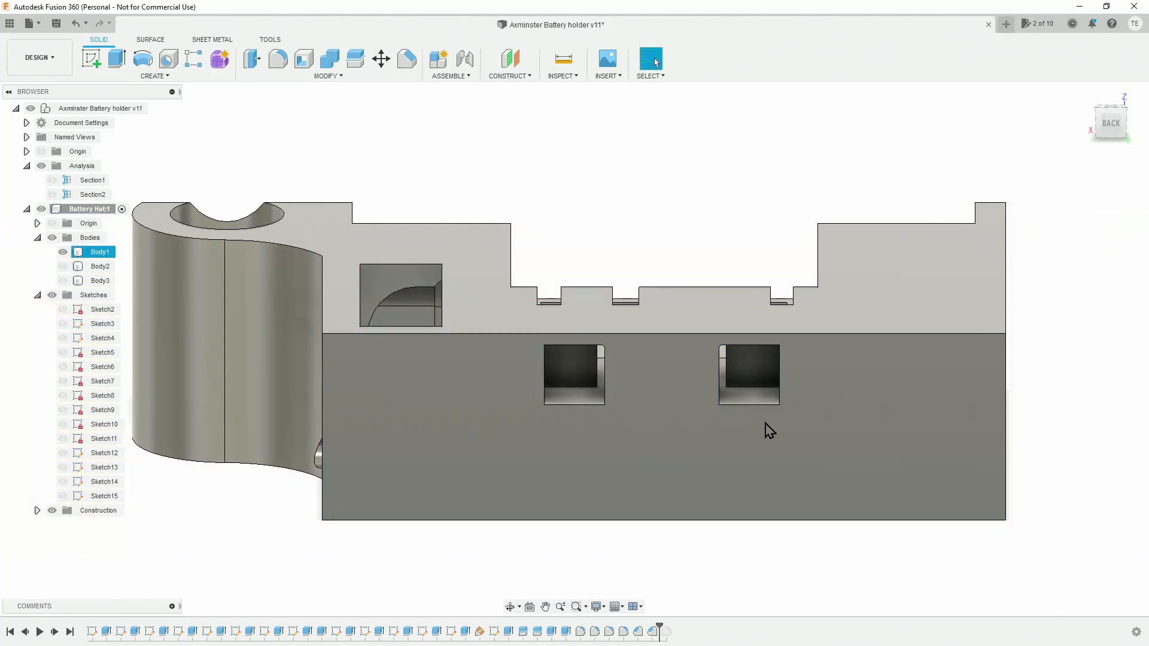
Fillet the four upper edges of the two square openings on the holder's back face with a 1 mm radius
shift+middle_drag(770, 431, 636, 403)
scroll(621, 277, up, 3)
click(278, 58)
click(509, 272)
click(531, 271)
click(789, 268)
shift+middle_drag(791, 272, 857, 273)
click(850, 268)
drag(840, 272, 819, 288)
shift+middle_drag(820, 289, 803, 311)
drag(807, 282, 800, 292)
mouse_move(792, 293)
shift+middle_down()
mouse_move(760, 294)
mouse_move(786, 308)
shift+middle_up()
drag(760, 295, 780, 276)
shift+middle_drag(793, 297, 768, 295)
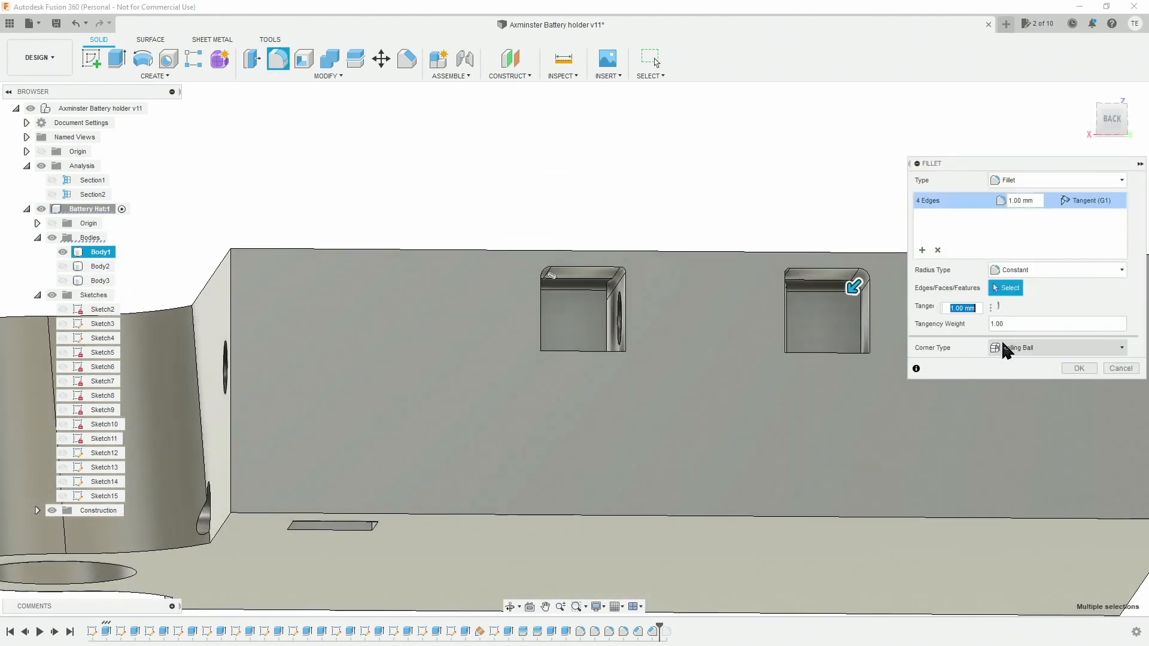
click(1078, 368)
Chamfer the six vertical edges at the mouths of the three terminal slots by 0.7 mm
shift+middle_drag(726, 361, 686, 387)
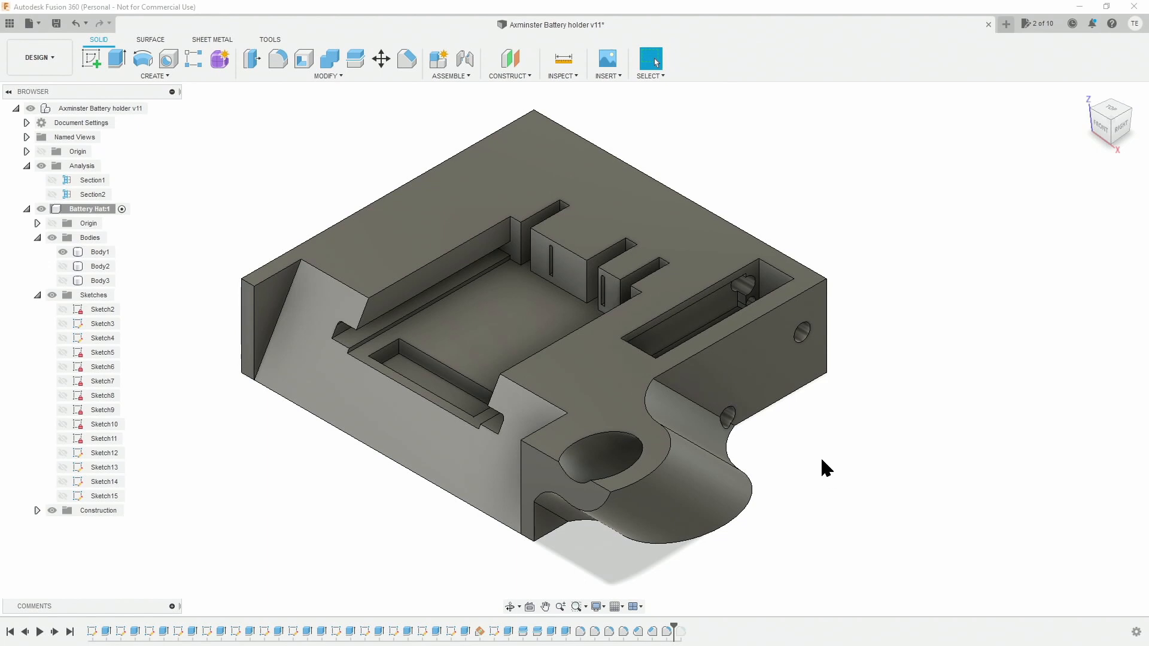
click(279, 64)
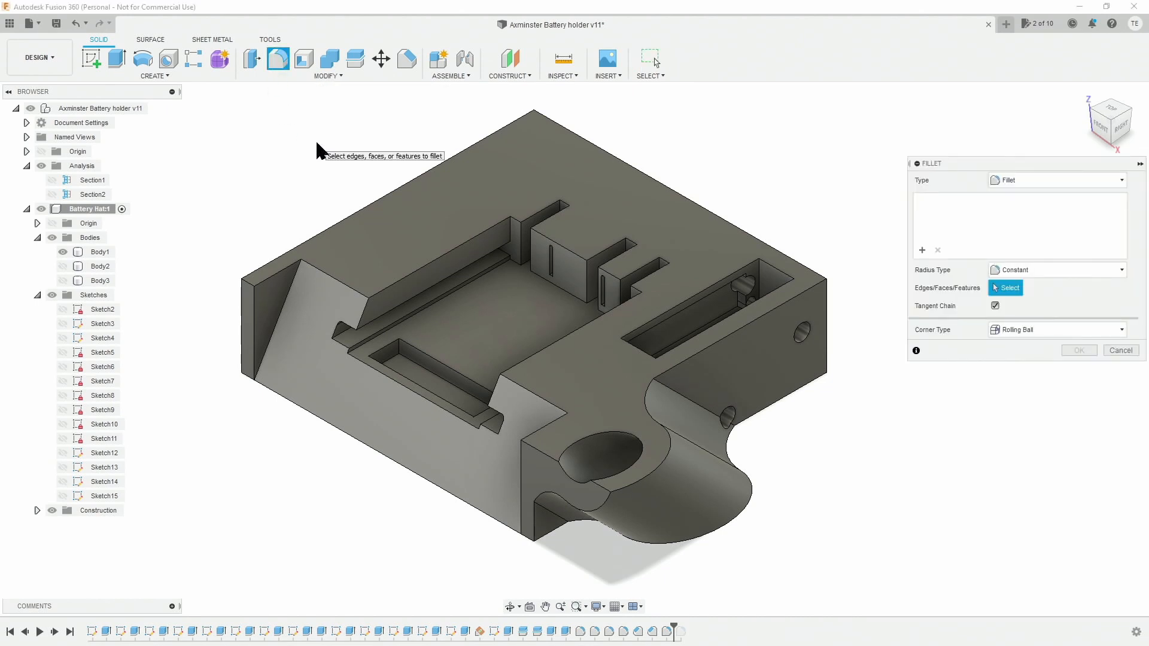
click(405, 63)
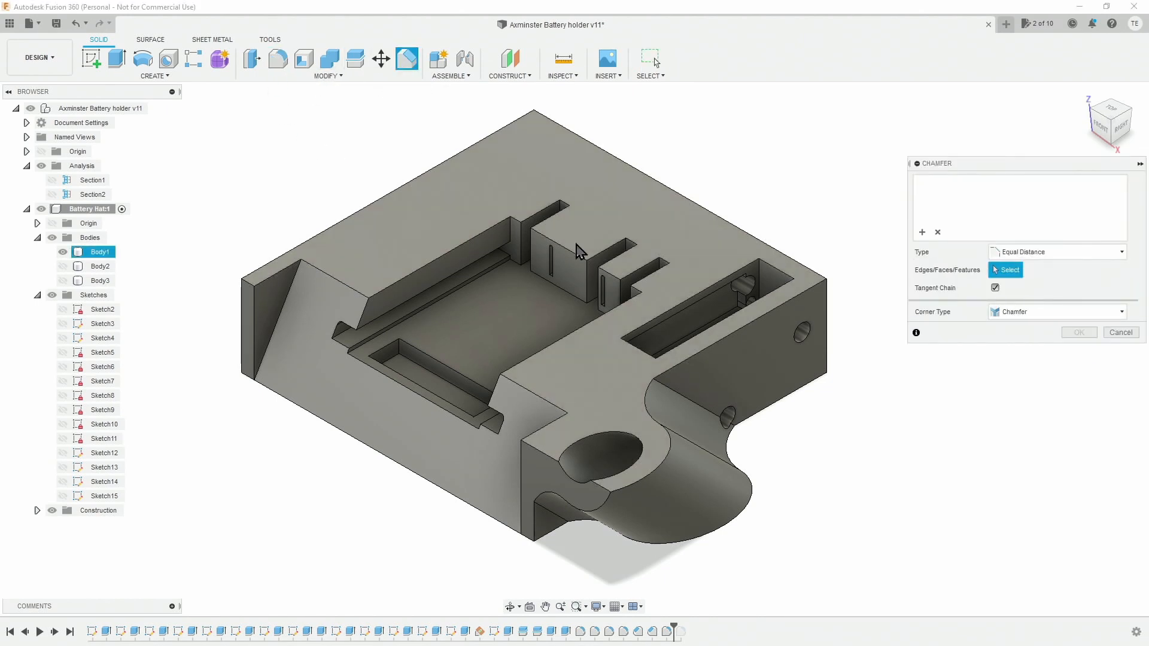
shift+middle_drag(510, 269, 454, 287)
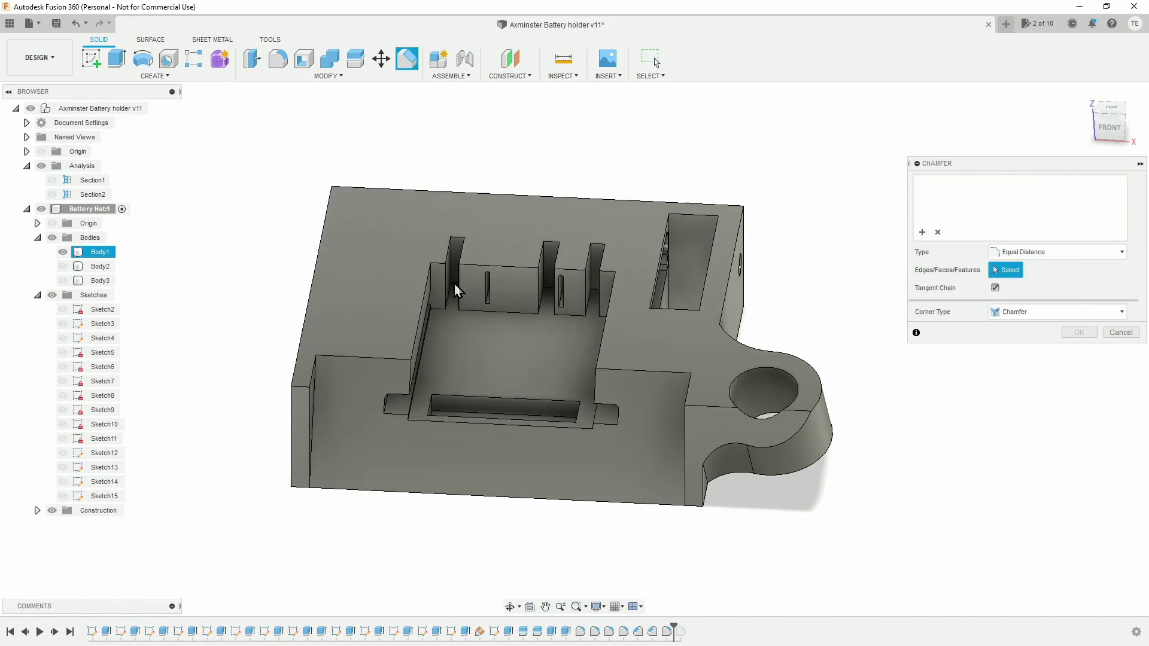
scroll(452, 288, up, 3)
click(443, 293)
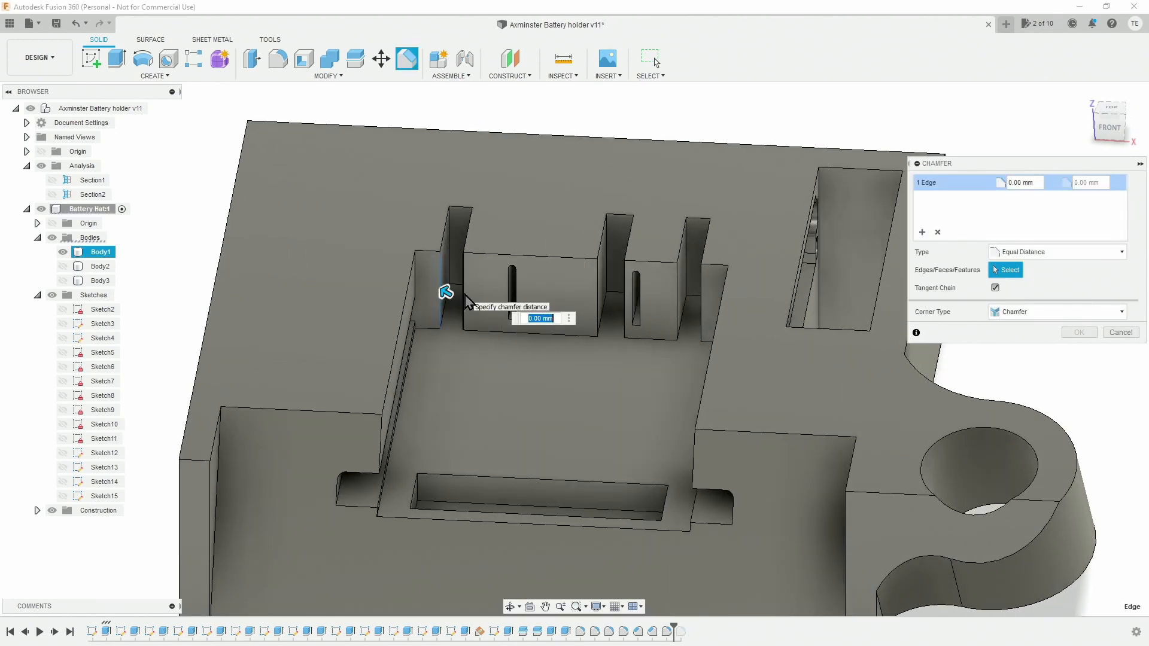
click(466, 299)
click(599, 317)
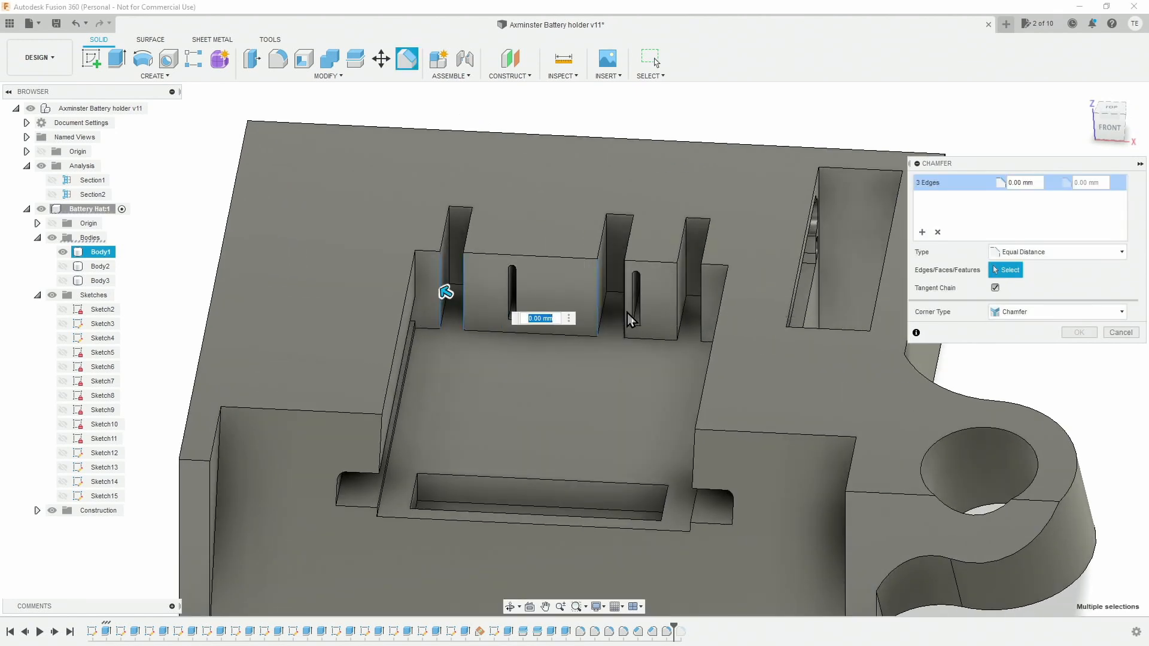
click(626, 318)
click(679, 312)
click(702, 312)
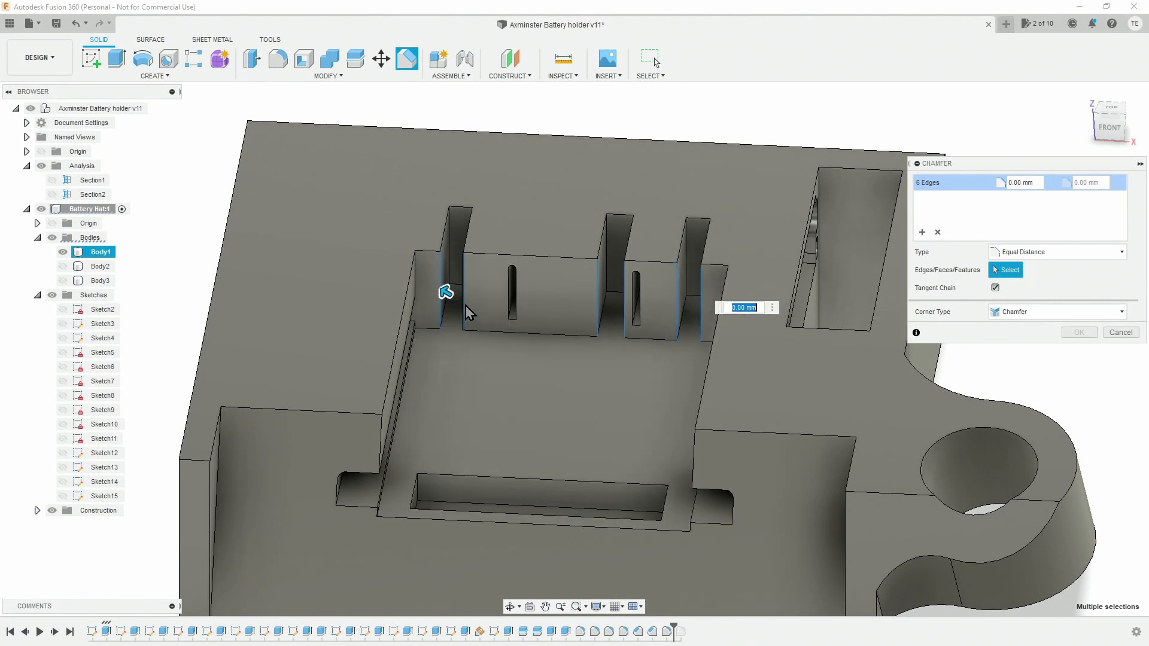
click(445, 293)
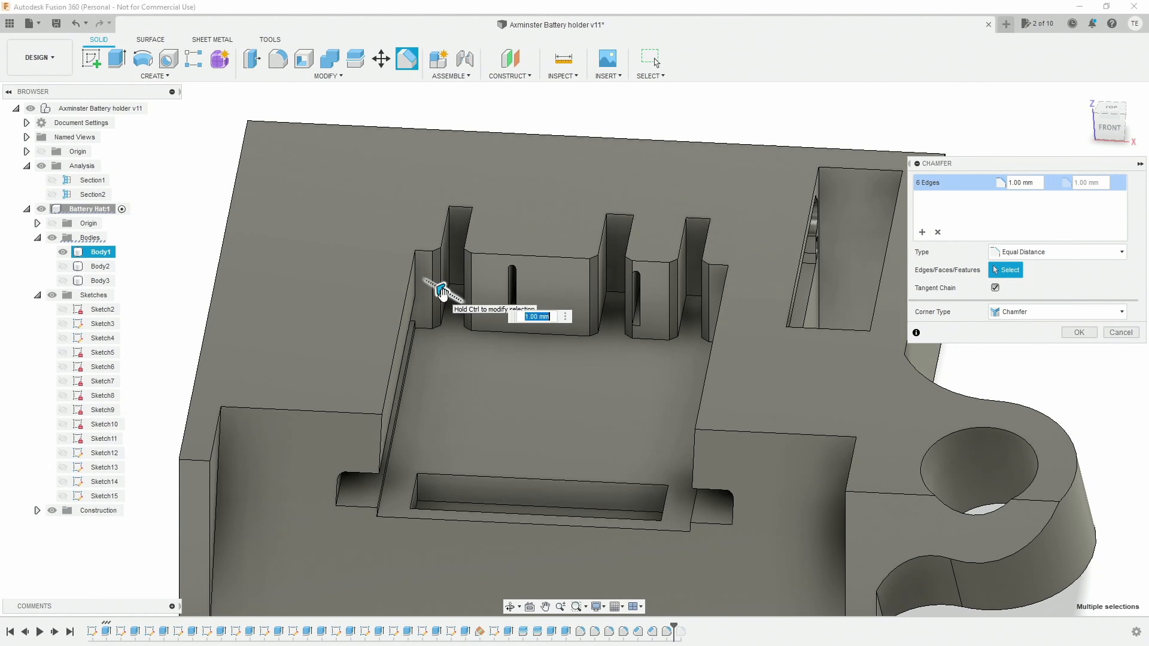
text(0.7)
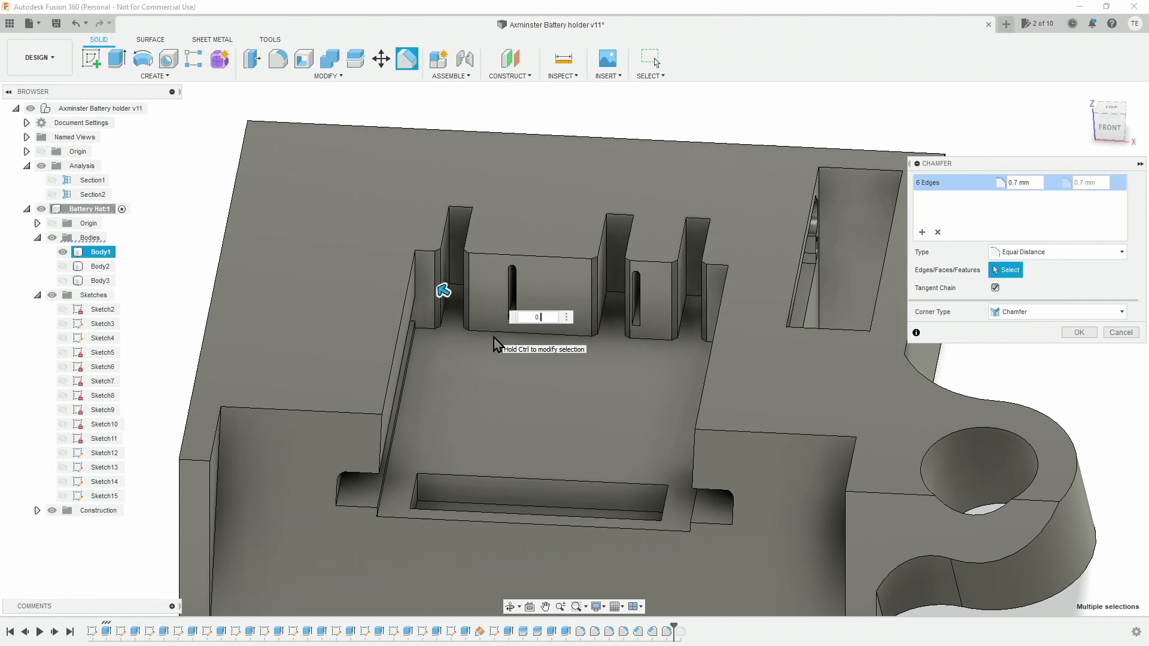
key(Return)
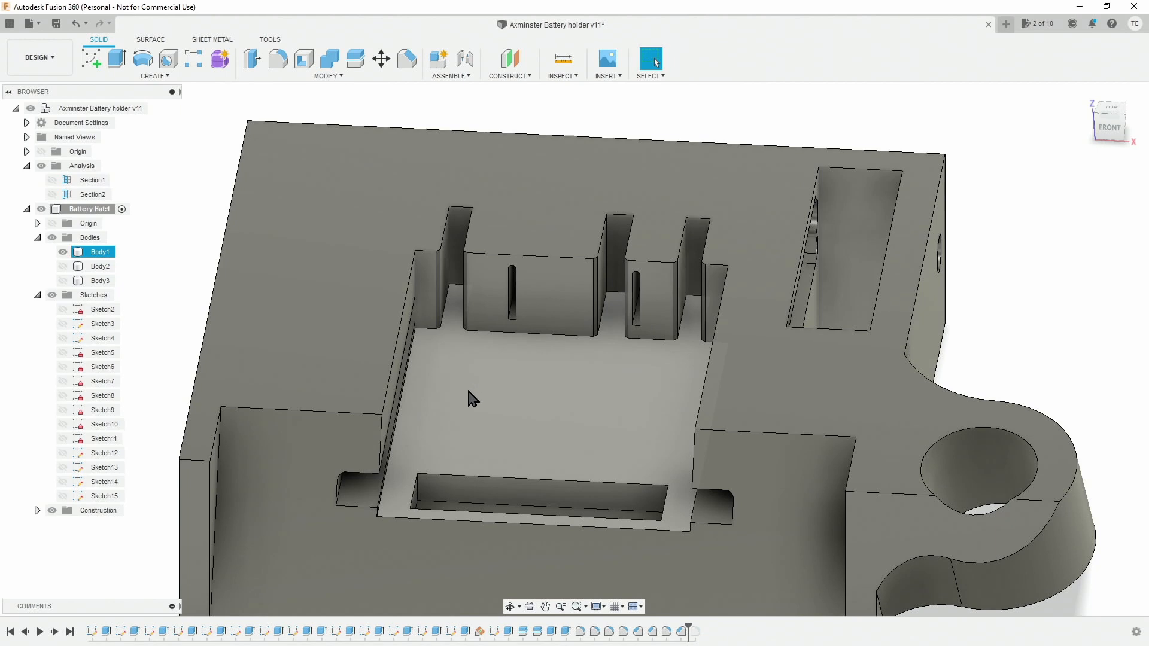
Chamfer the lower edges of the battery recess's two side walls above the grooves
shift+middle_drag(466, 386, 478, 355)
click(408, 60)
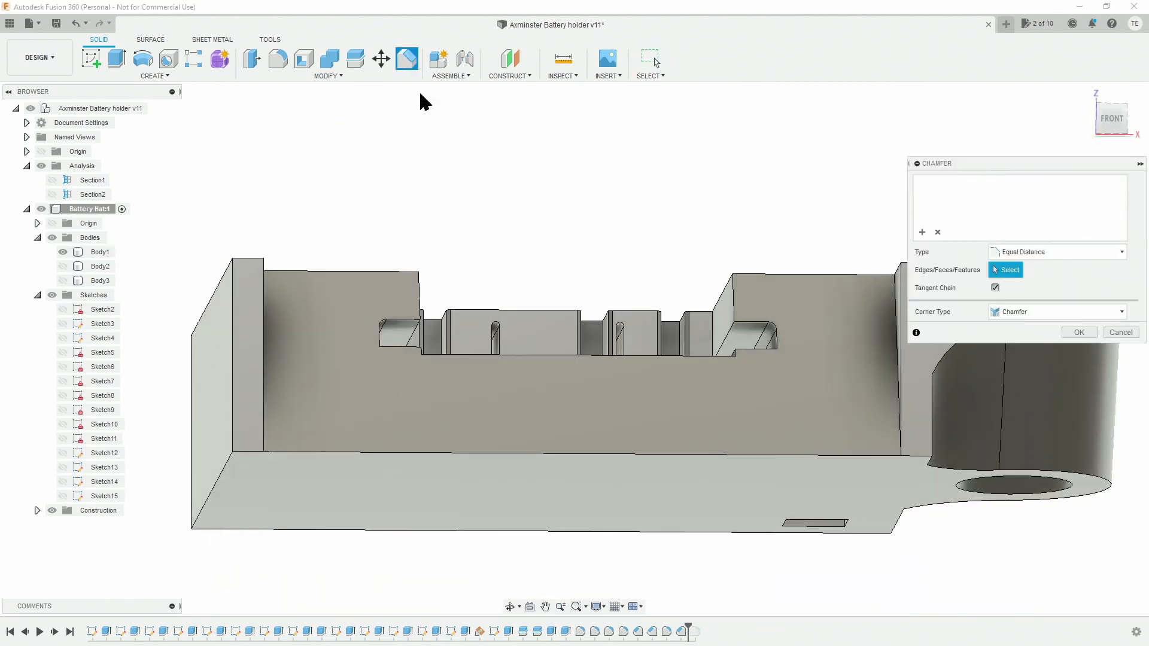
click(417, 340)
click(730, 343)
key(Return)
Chamfer the two long floor edges beside the side grooves of the battery recess by 1 mm
shift+middle_drag(635, 326, 634, 359)
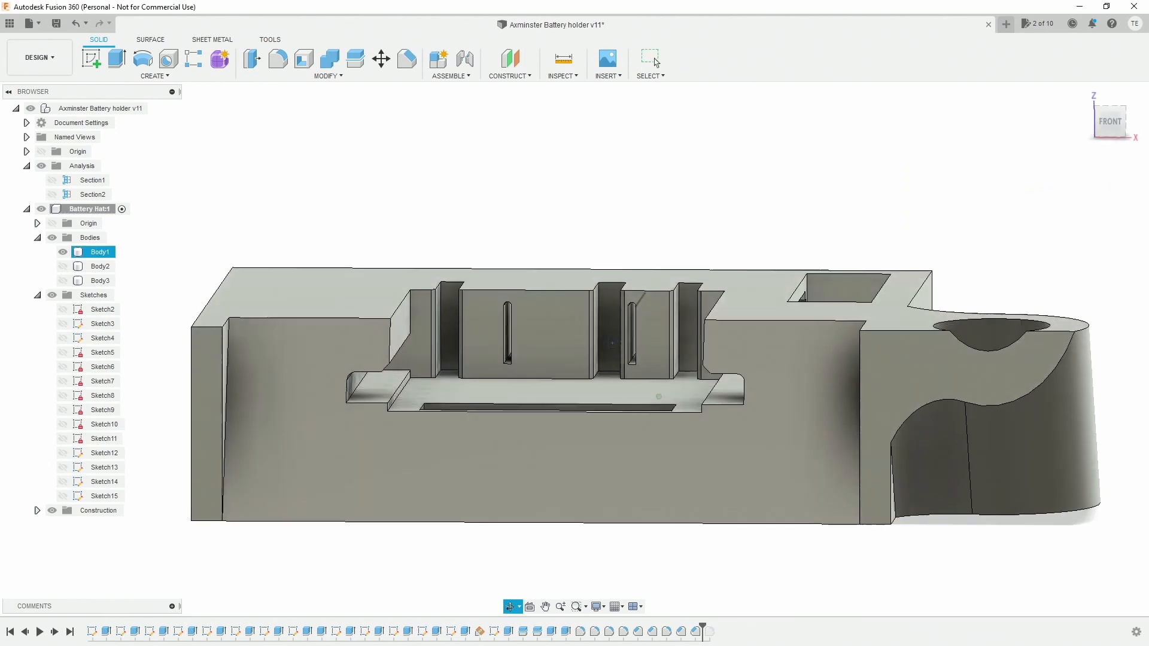
click(402, 375)
key(Return)
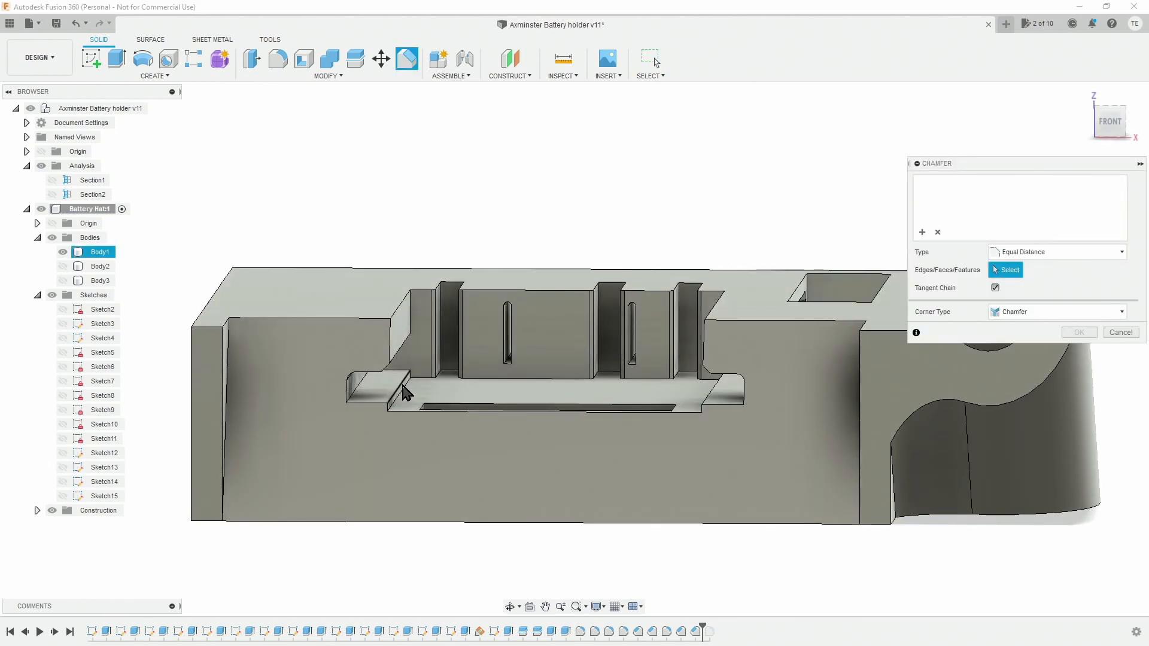
click(710, 396)
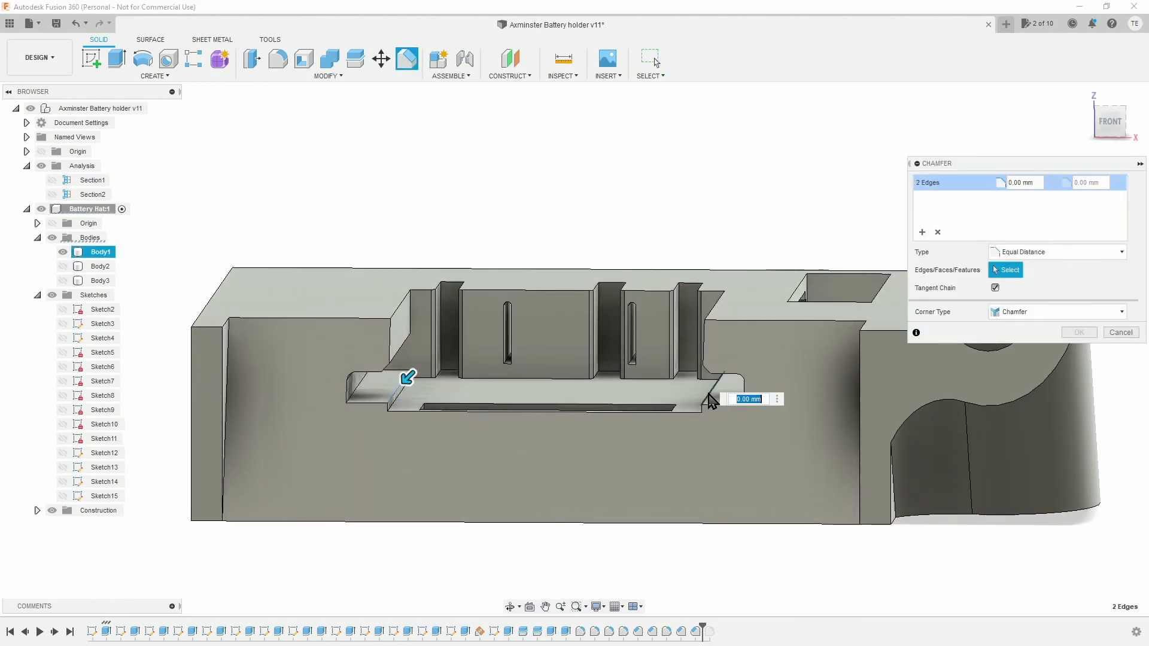
text(1)
key(Return)
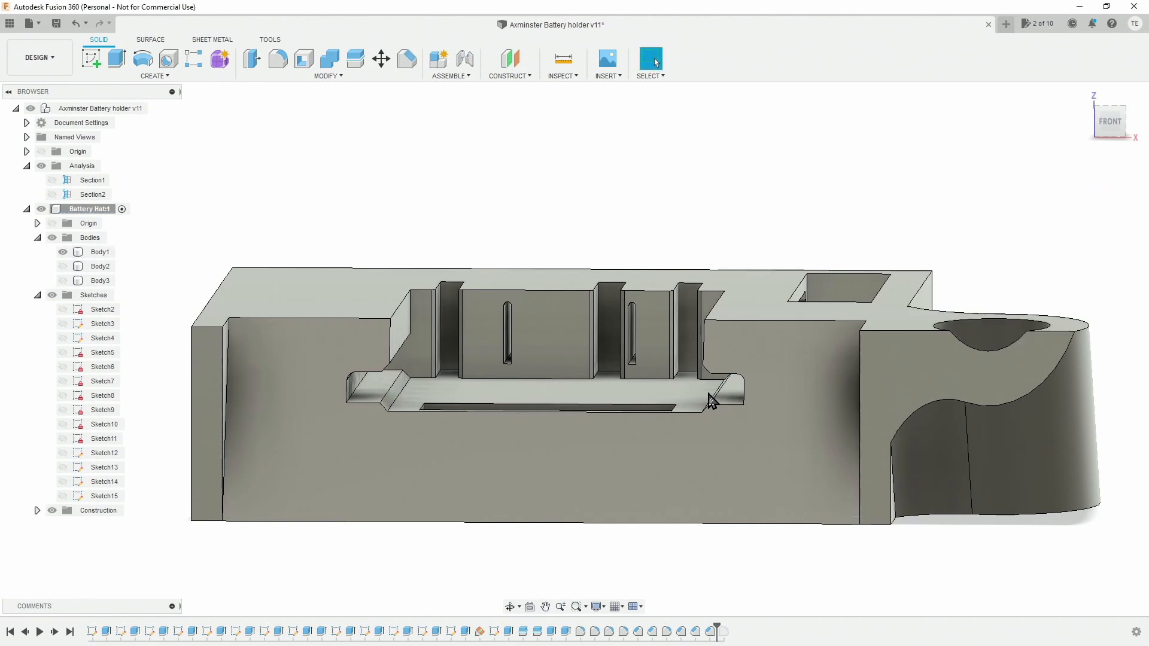
shift+middle_drag(459, 448, 688, 342)
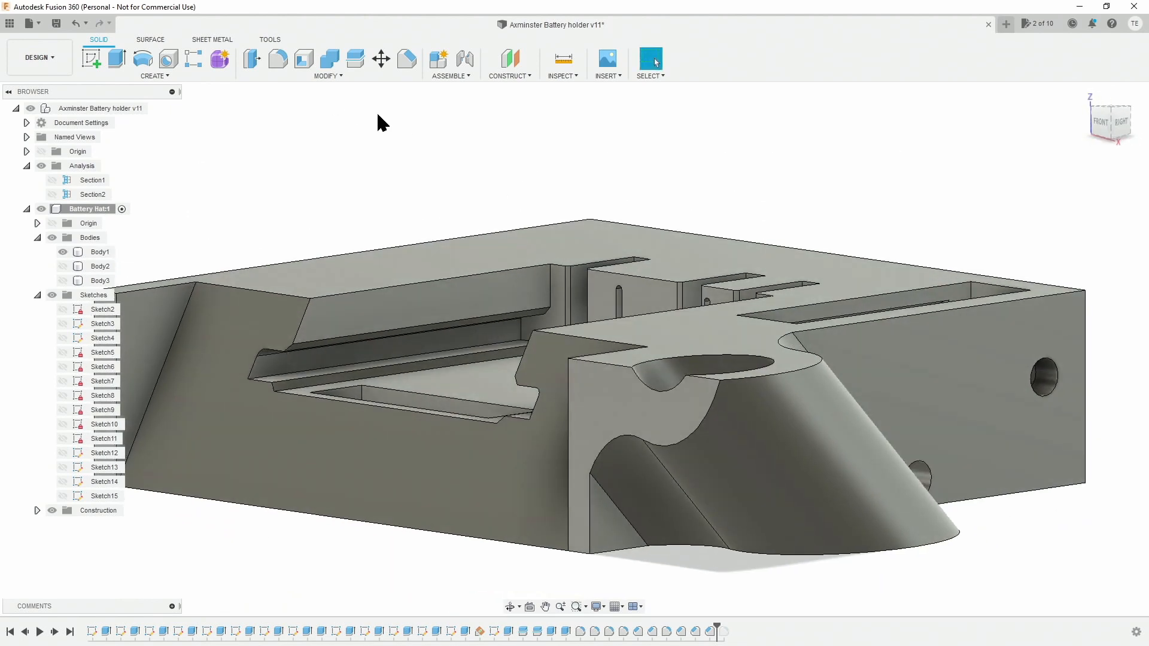
Fillet the upper front edges on both sides of the battery recess, including beside the tubular port, with a 7 mm radius
click(278, 58)
click(619, 365)
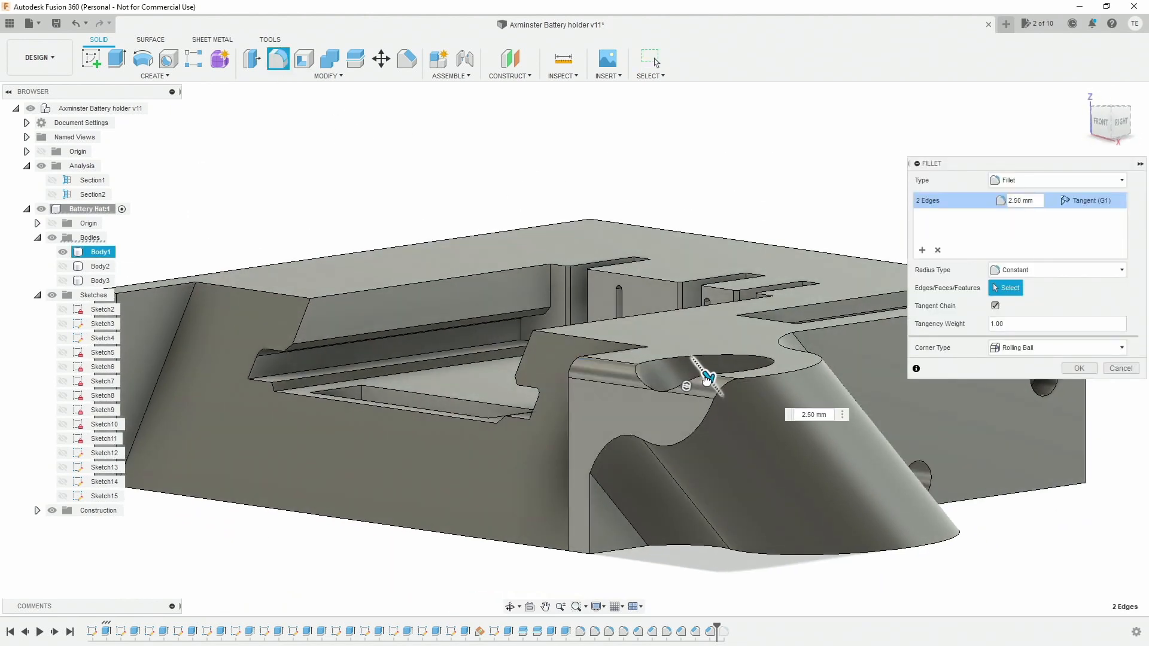
drag(712, 386, 710, 389)
shift+middle_drag(351, 396, 553, 402)
shift+middle_drag(733, 354, 629, 400)
click(622, 400)
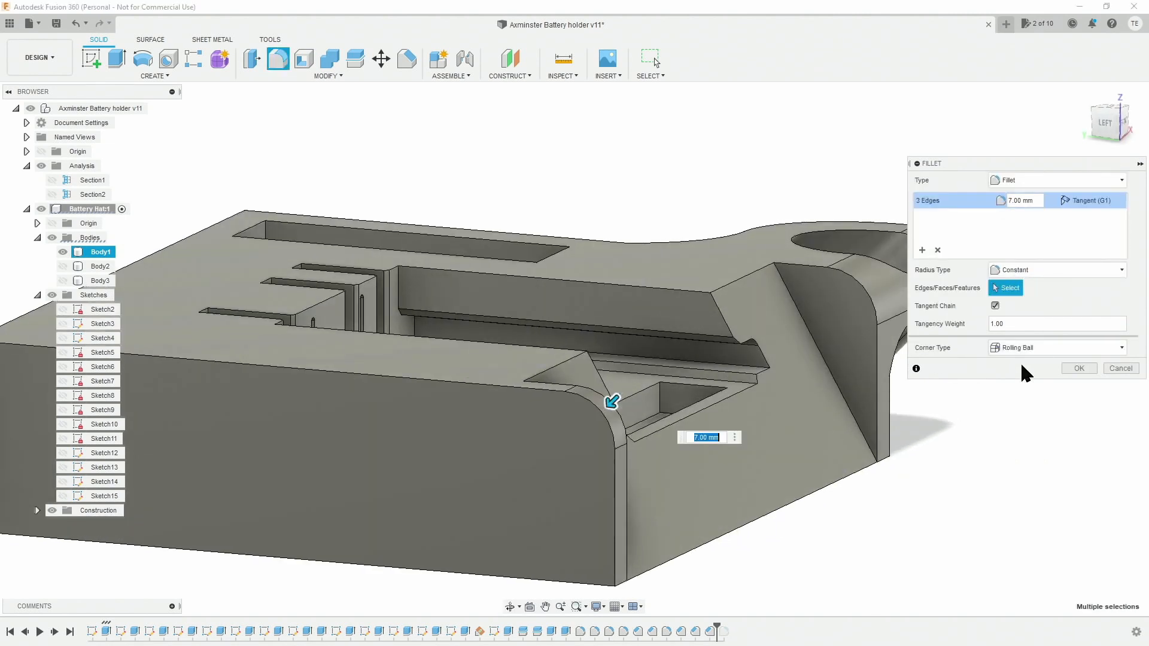
click(1067, 371)
Fillet the outer upper perimeter of the holder, following the tubular port and the side and back edges
shift+middle_drag(329, 390, 449, 405)
key(f)
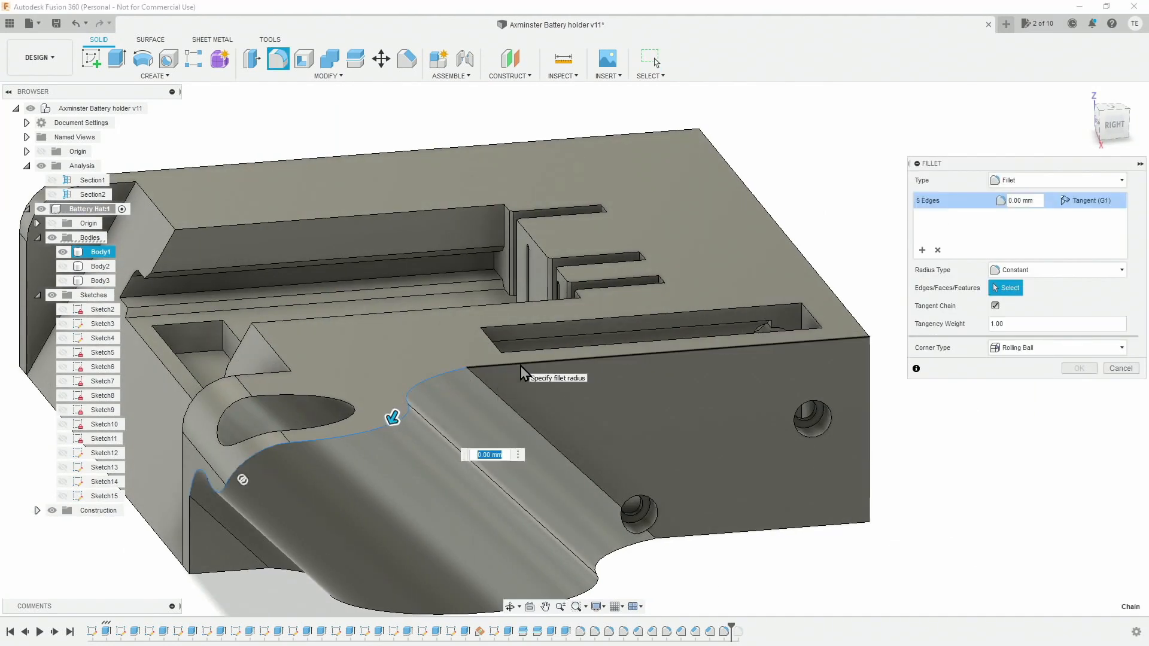
click(531, 141)
shift+middle_drag(513, 432, 544, 417)
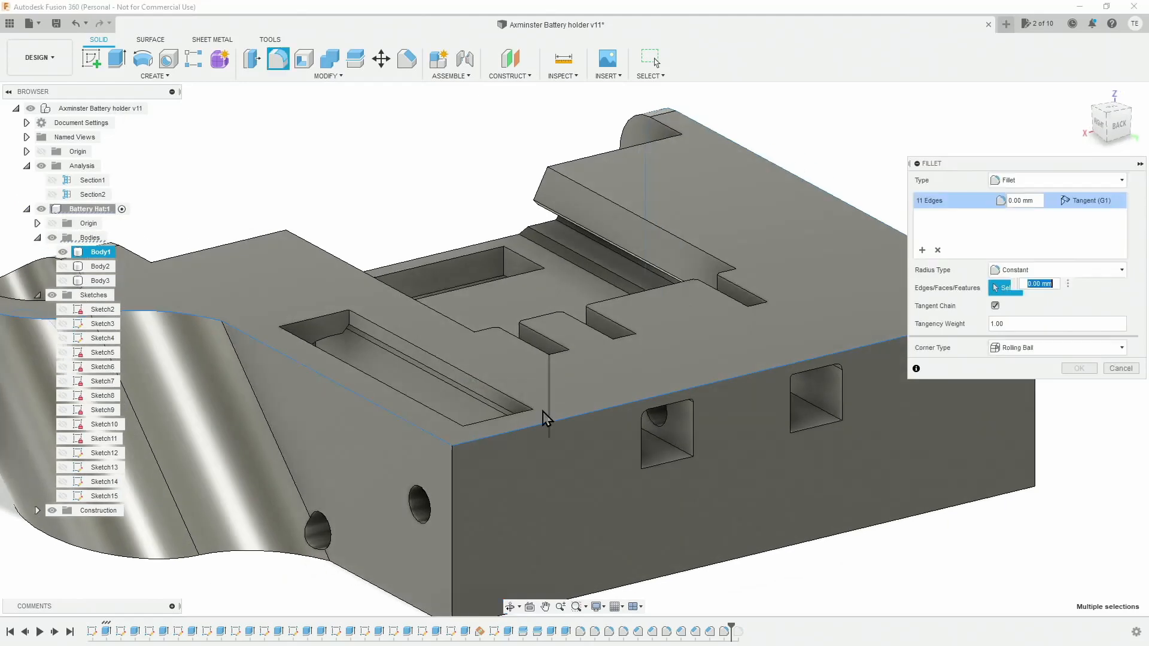
key(Return)
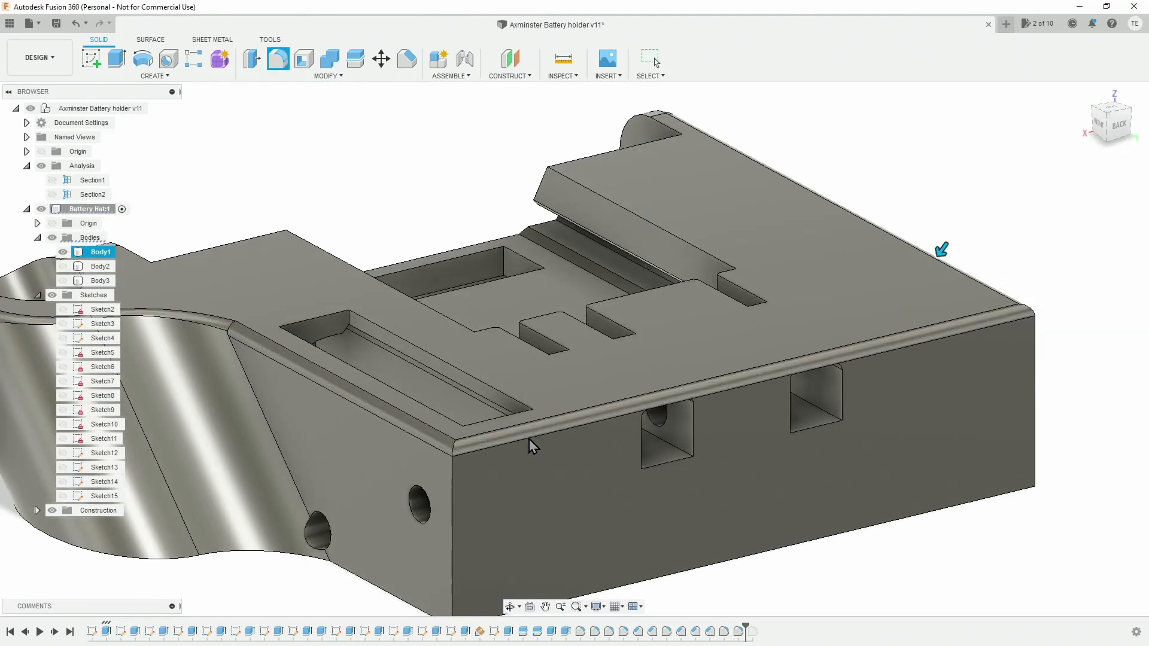
Fillet the two vertical corner edges at the holder's back face with a 4 mm radius
shift+middle_drag(373, 490, 428, 448)
click(739, 439)
key(f)
shift+middle_drag(816, 438, 605, 458)
click(579, 472)
shift+middle_drag(539, 514, 611, 430)
text(4)
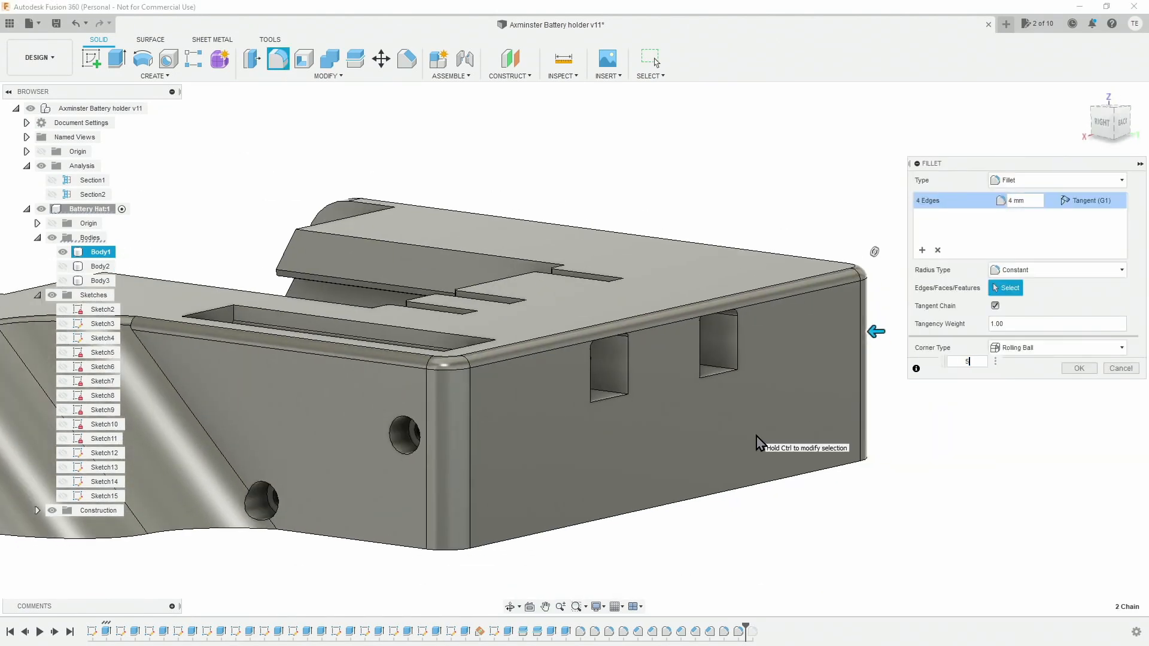
key(Return)
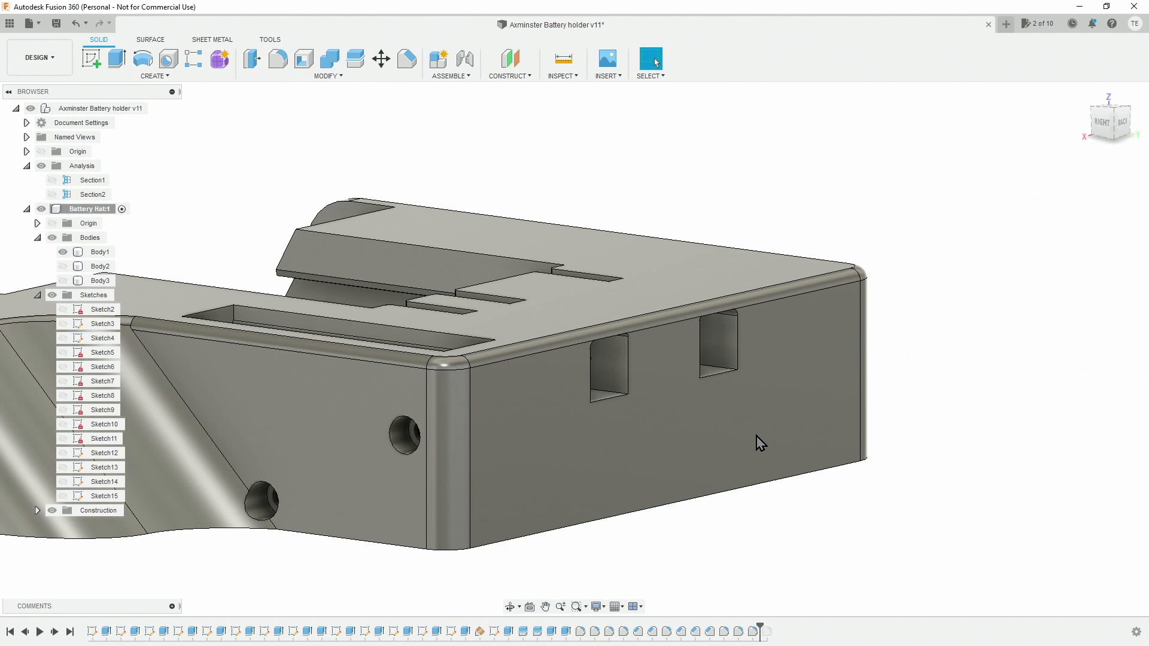
Fillet the outer perimeter edges of the holder's underside, including around the tubular port, with a 1 mm radius
shift+middle_drag(759, 443, 488, 383)
click(284, 61)
shift+middle_drag(393, 508, 306, 488)
click(570, 573)
text(1)
shift+middle_drag(368, 490, 401, 480)
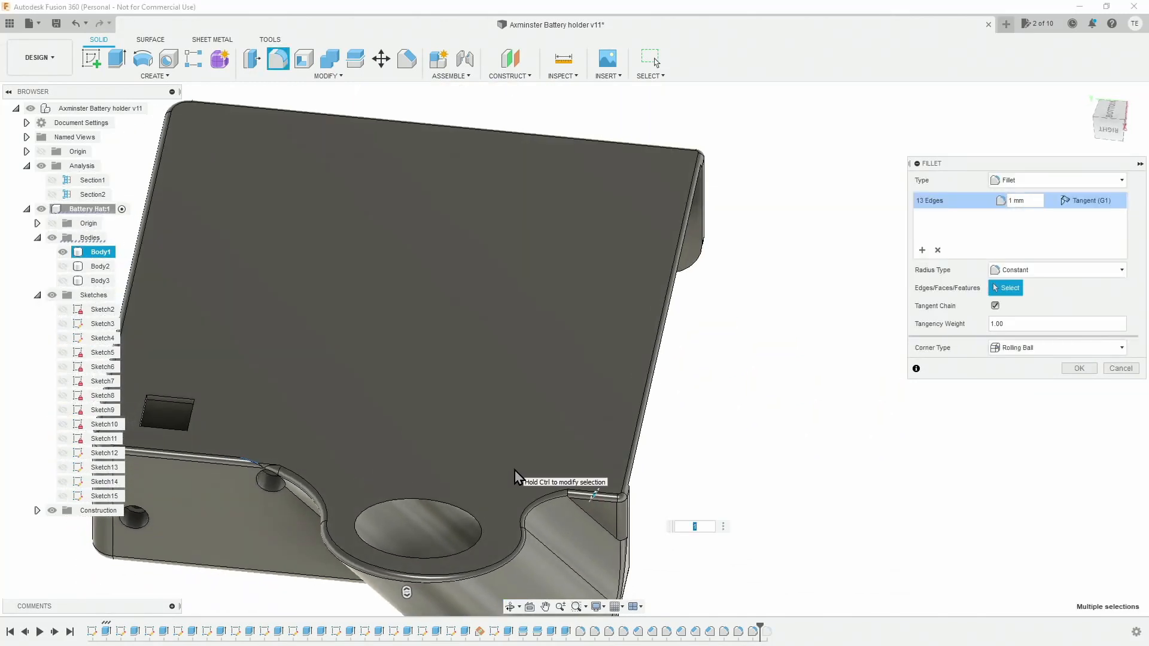
key(Return)
shift+middle_drag(543, 477, 688, 362)
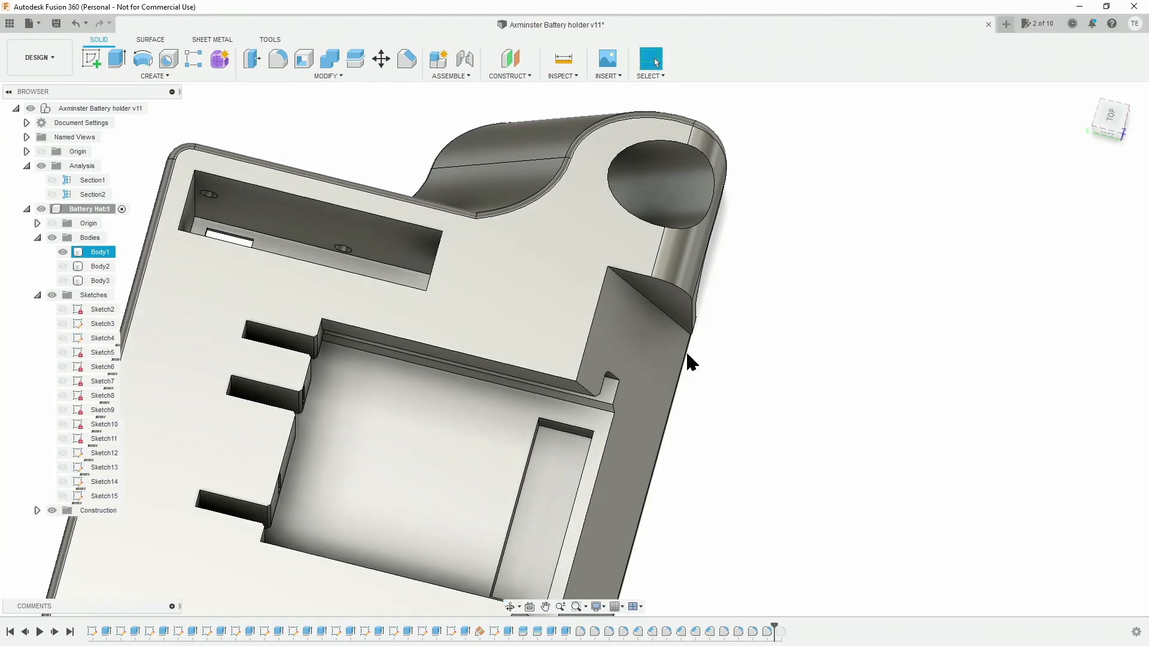